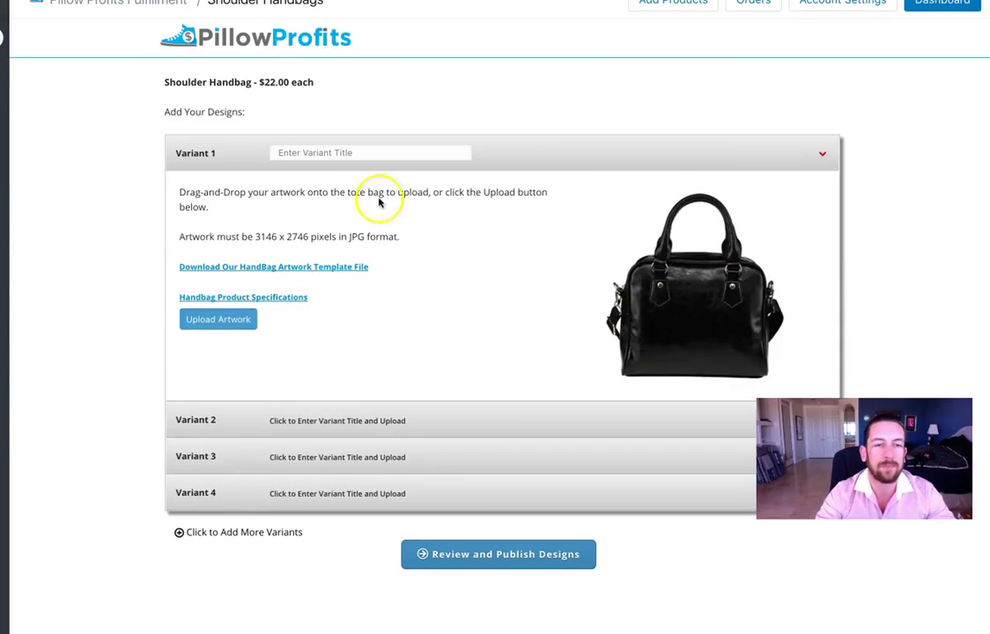
- Title the first shoulder handbag variant Parrot Shoulder Bag and upload the parrot and toucan artwork onto the bag
left_click(340, 151)
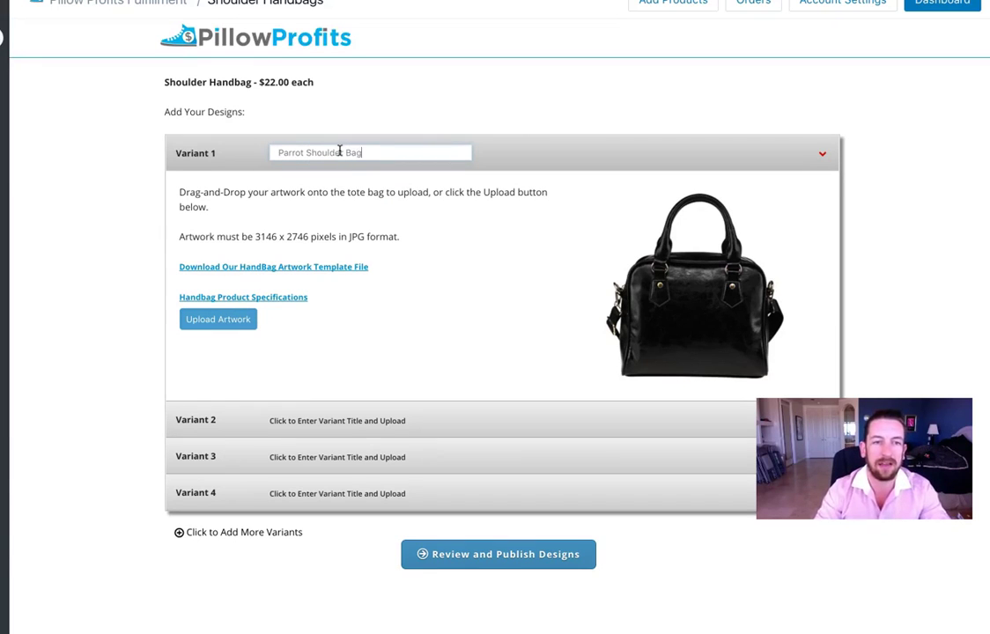
left_click(299, 247)
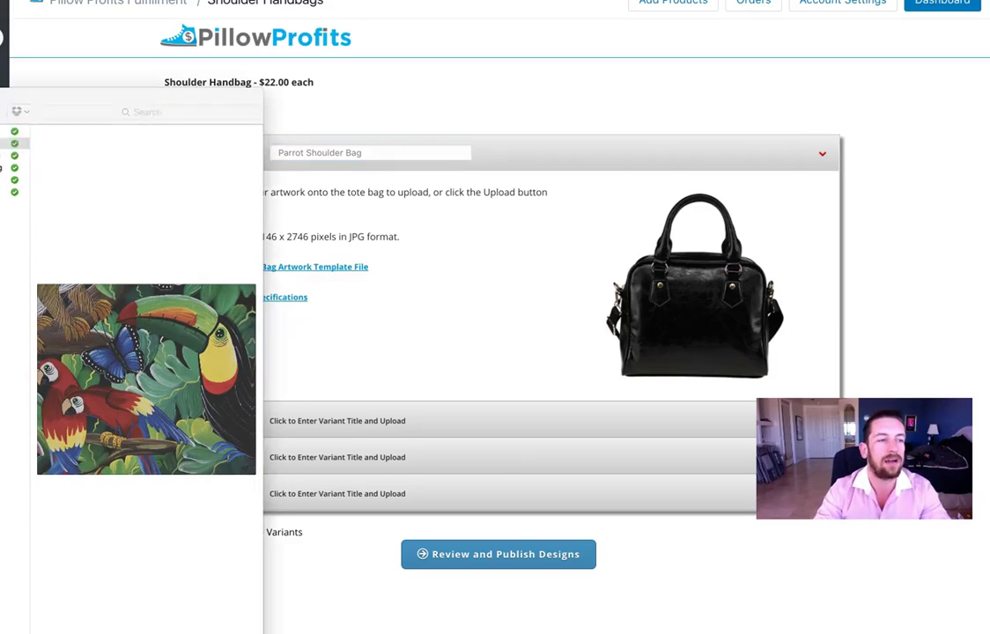
left_click_drag(167, 146, 719, 301)
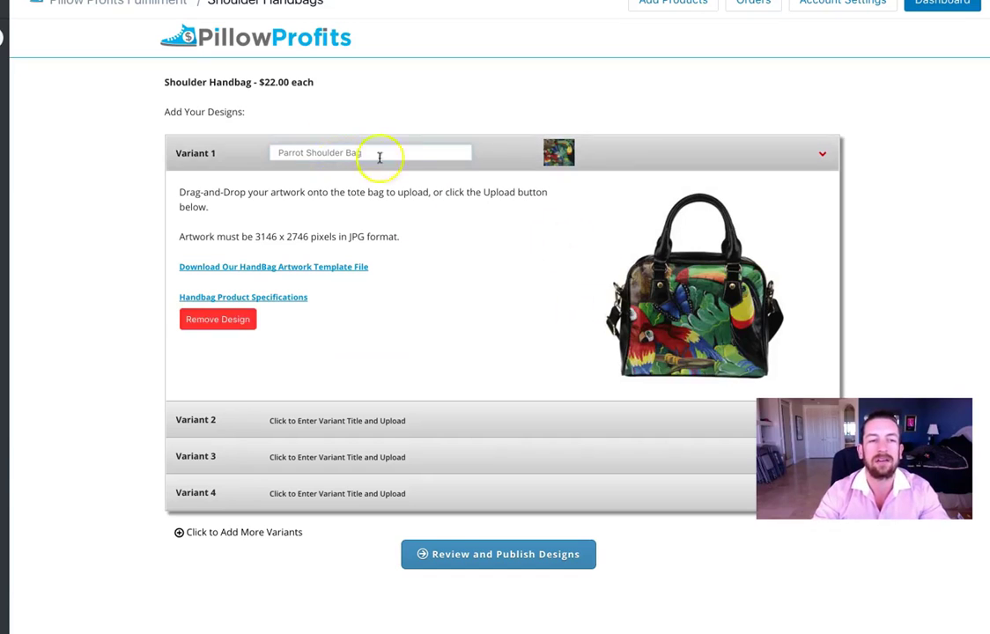
- Publish the shoulder bag with the description "Grab your parrot shoulder bag today!" and a selling price of 39.99
scroll(673, 308, "down", 1)
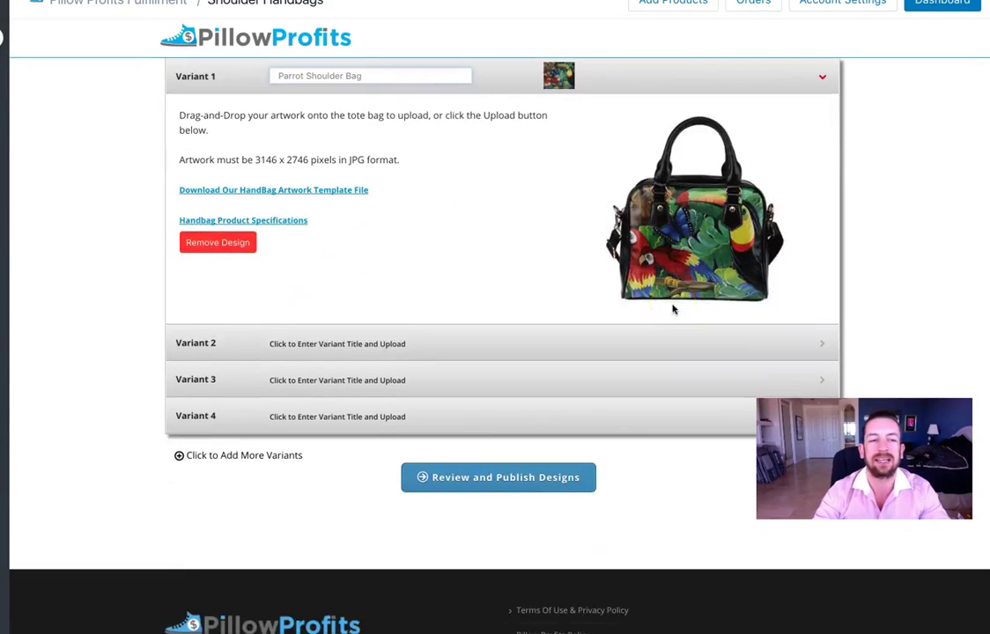
scroll(673, 308, "up", 1)
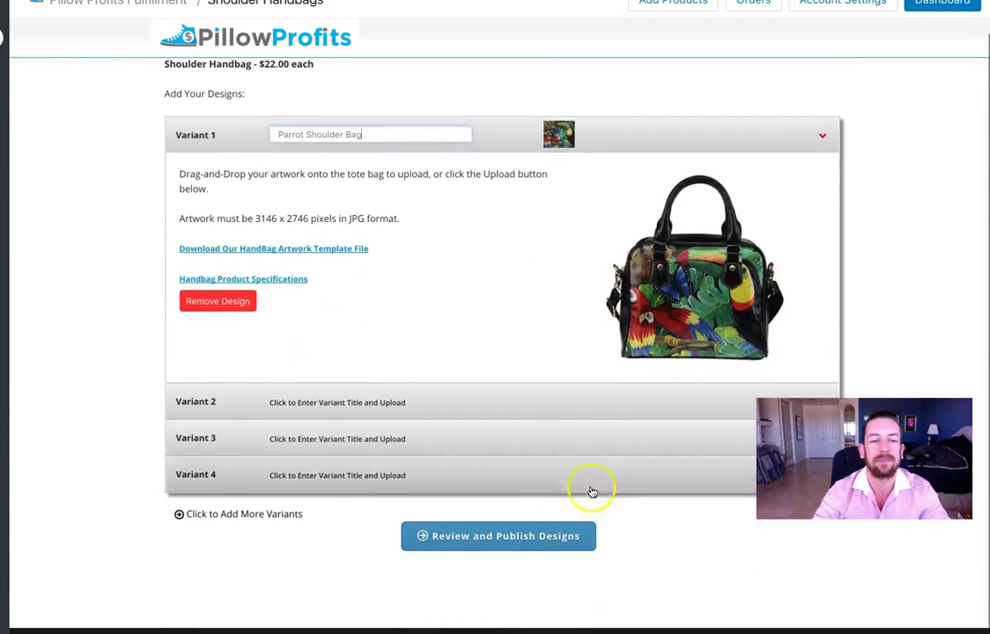
left_click(503, 540)
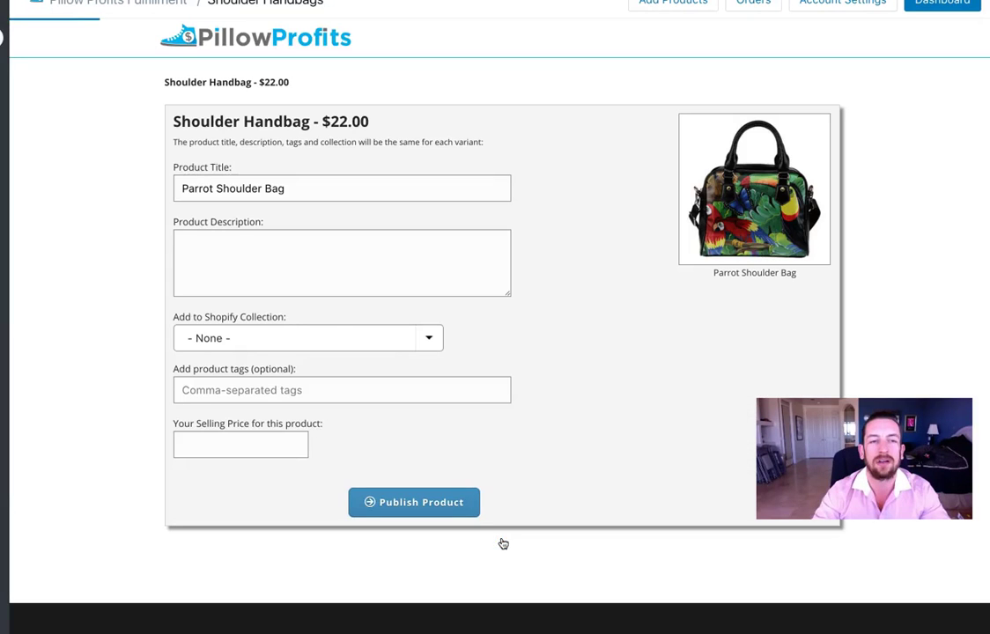
left_click(285, 265)
type("T")
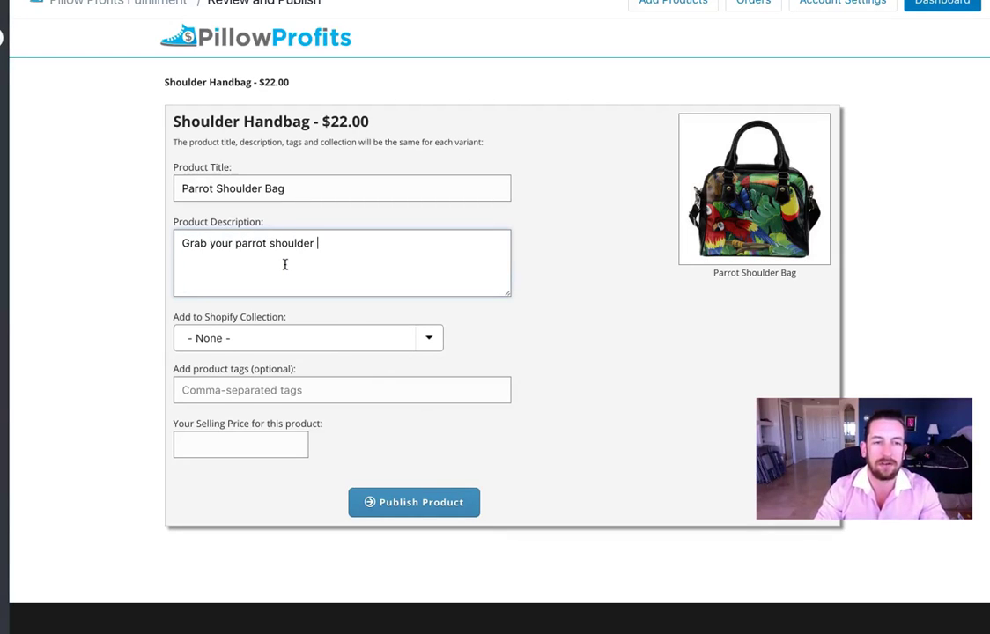
type("!")
left_click(253, 443)
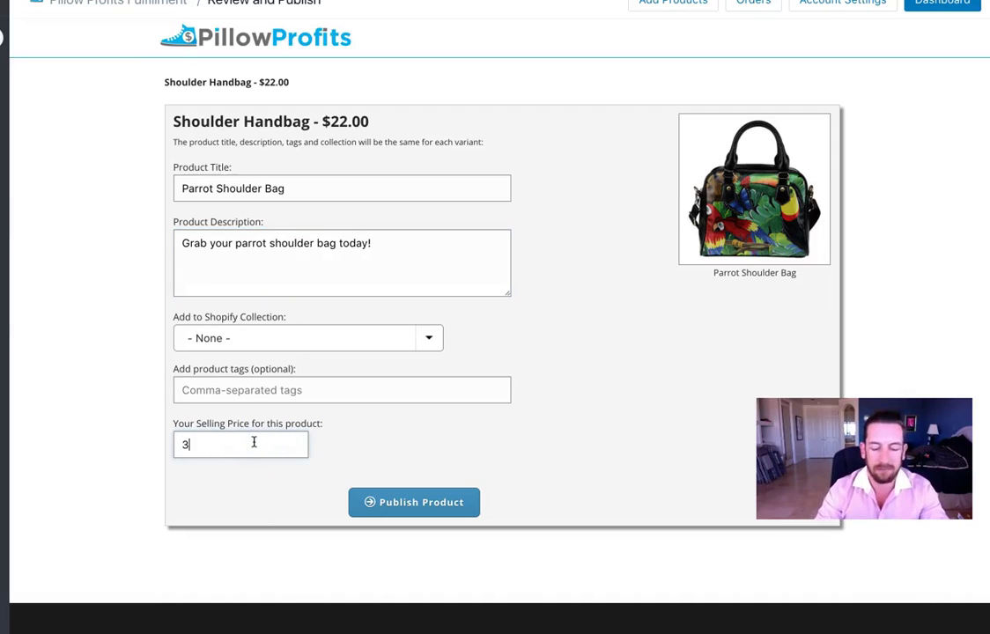
left_click(433, 507)
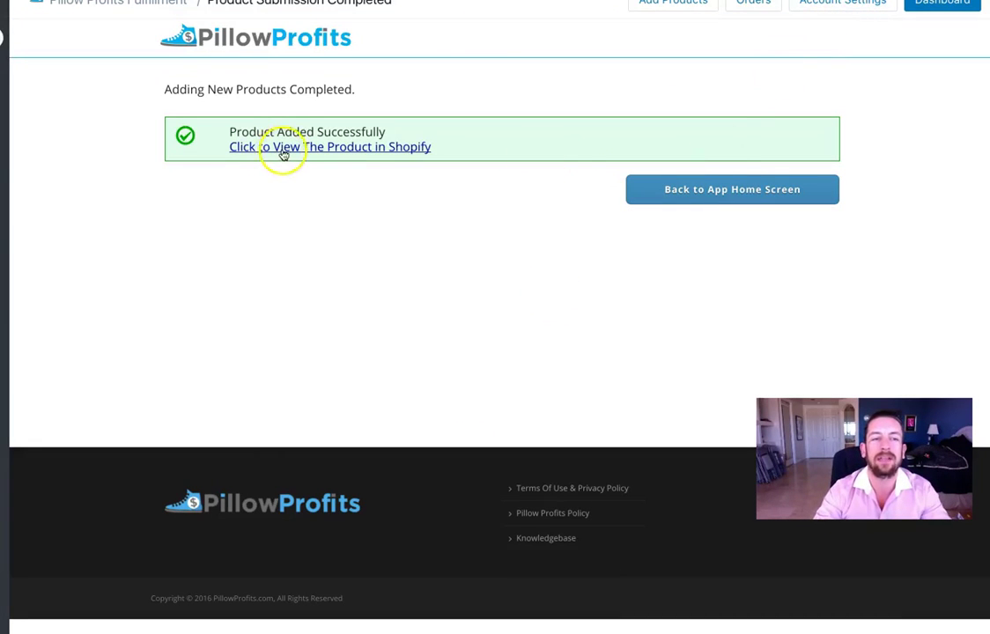
- Open the published shoulder bag in Shopify and view its product page in the online store
left_click(357, 150)
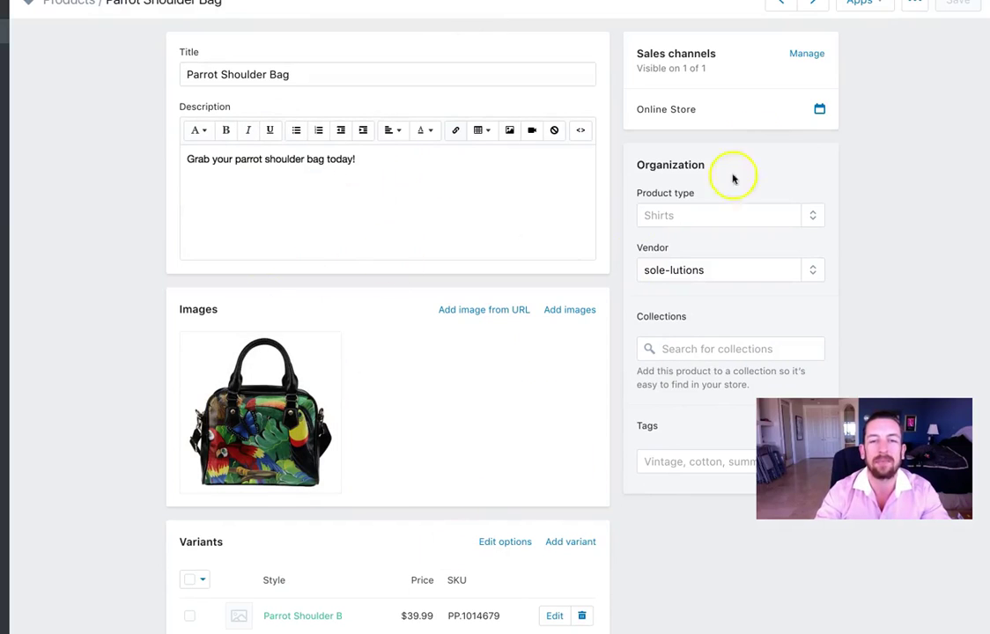
left_click(915, 8)
left_click(898, 56)
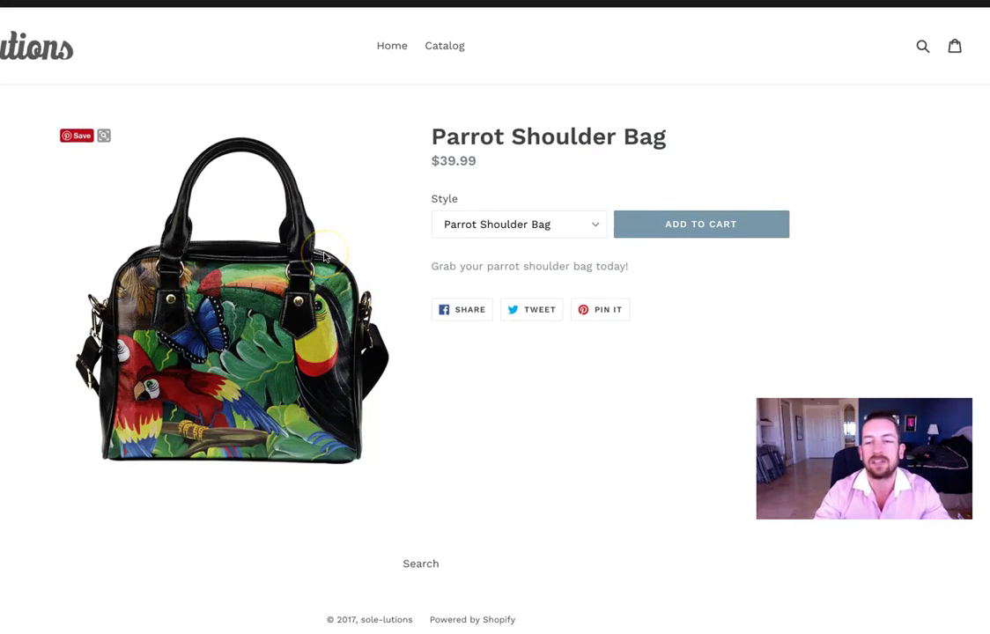
left_click(427, 49)
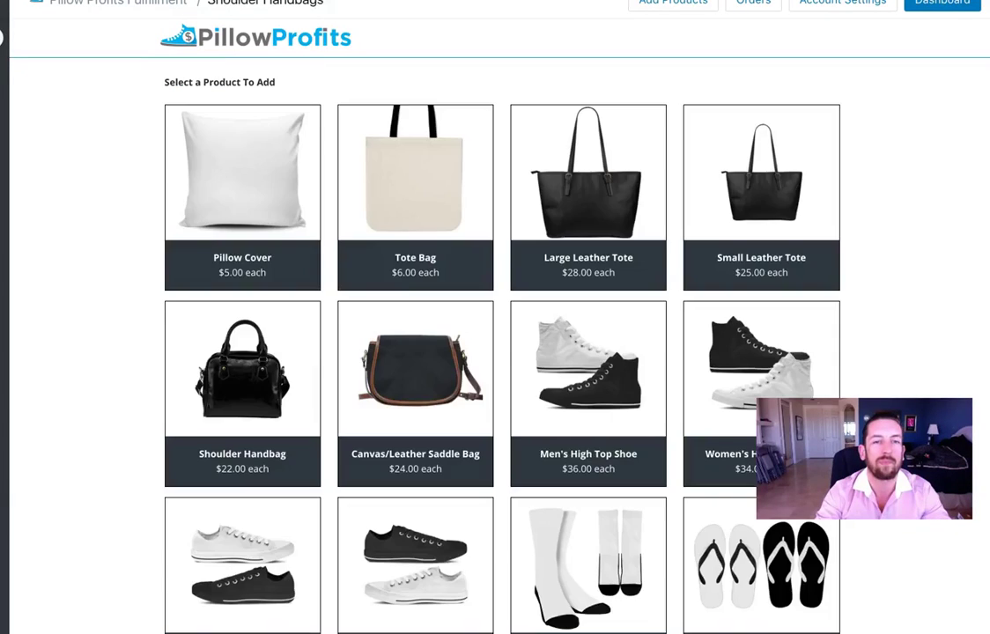
- Start a new Men's High Top Shoe product with the black sole color
scroll(565, 416, "down", 5)
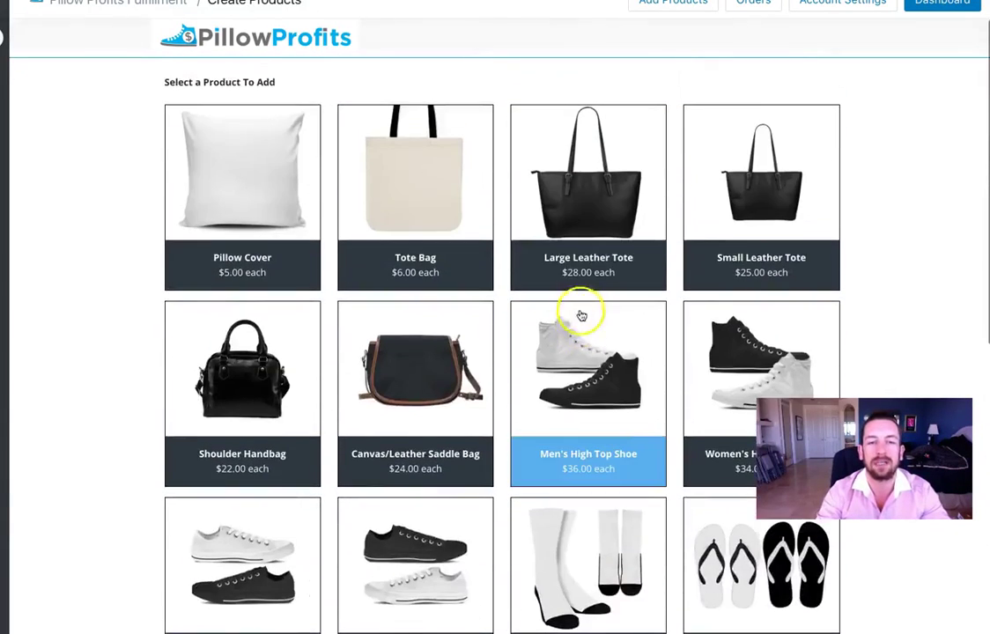
scroll(581, 317, "down", 10)
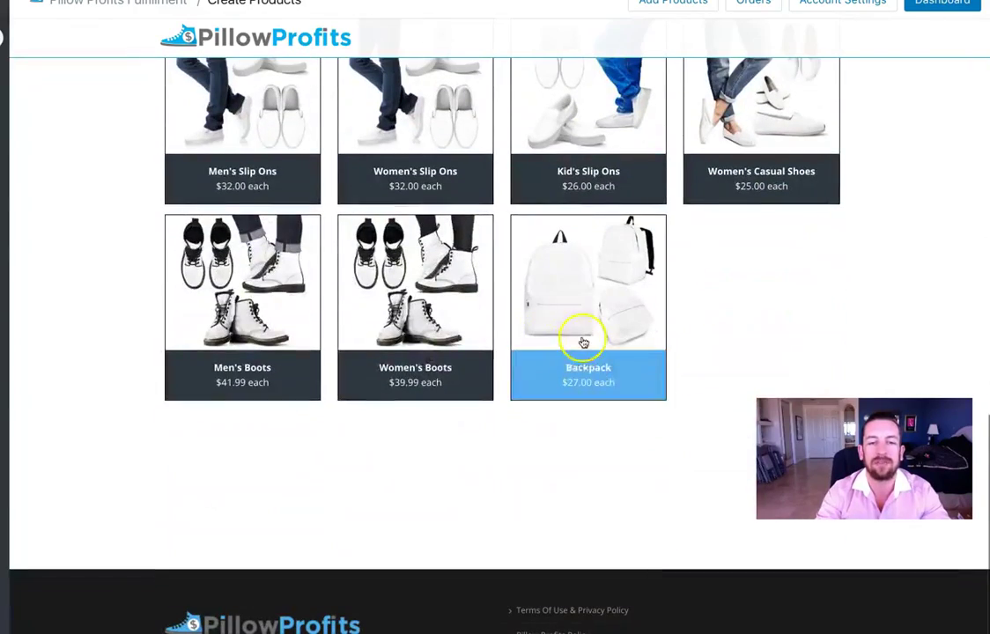
scroll(347, 348, "up", 8)
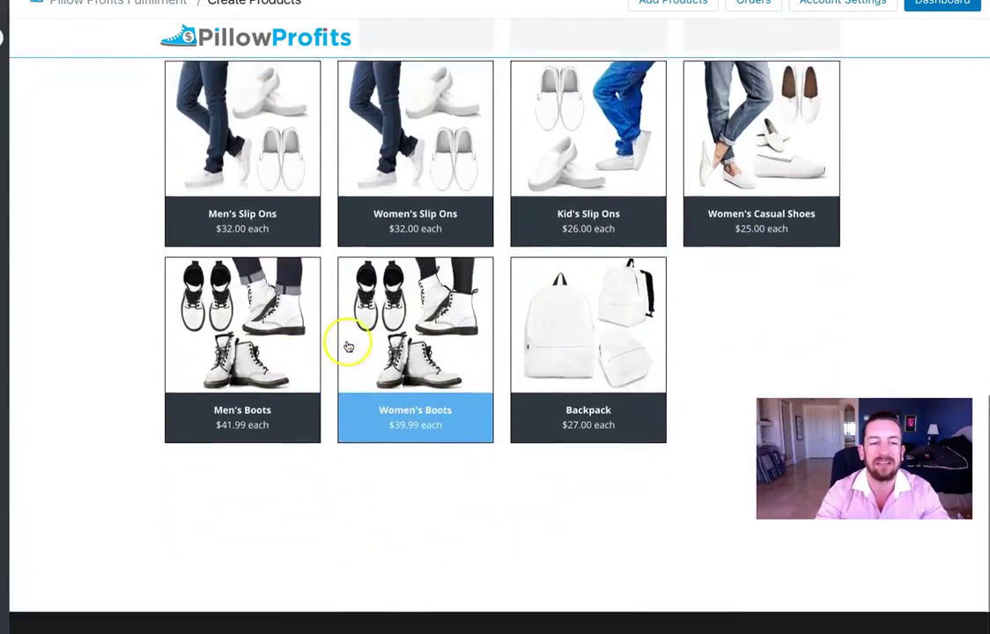
scroll(564, 410, "up", 1)
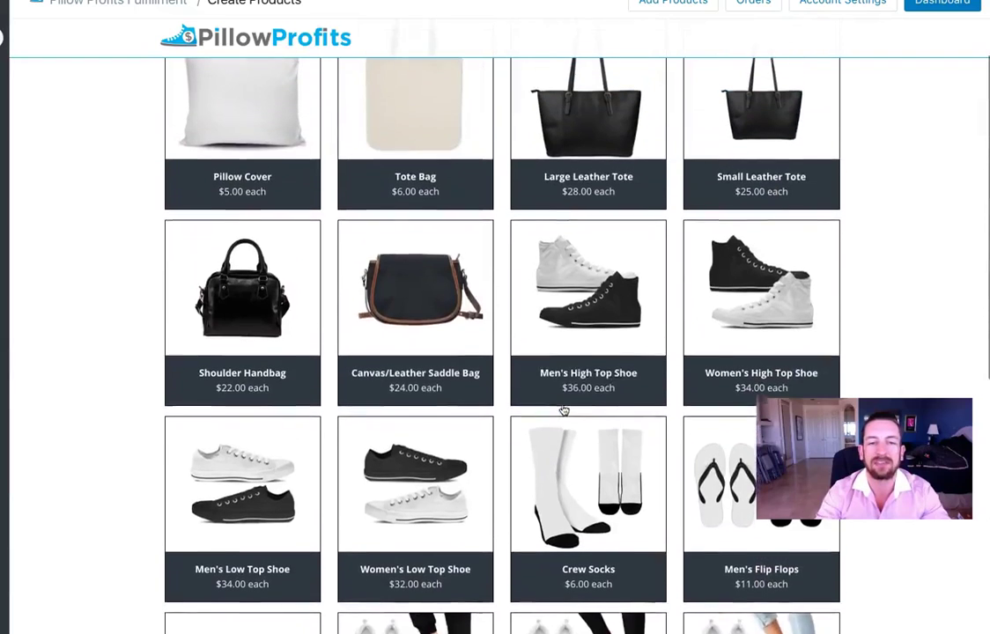
left_click(579, 382)
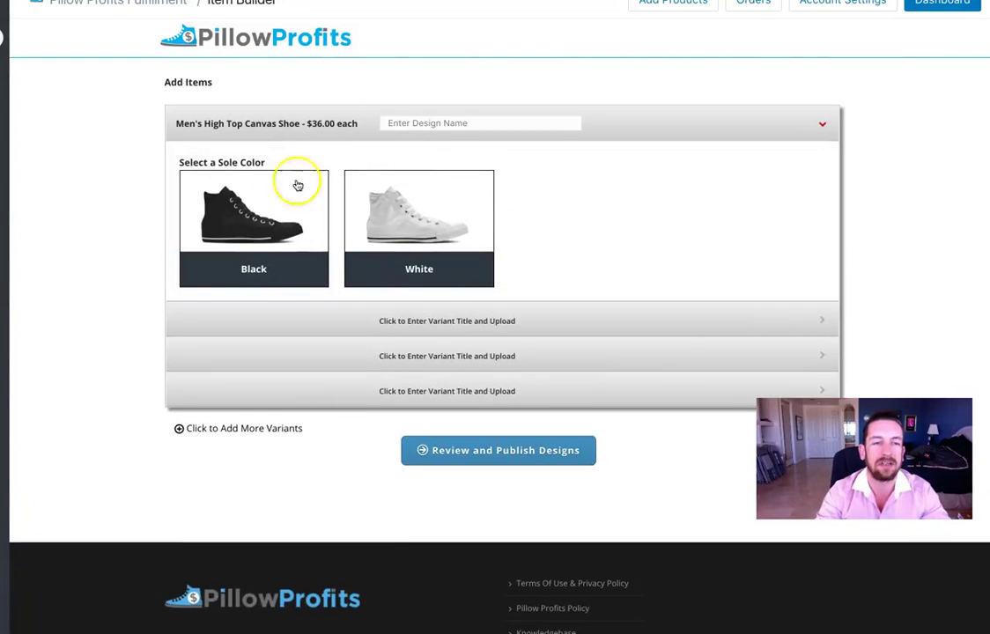
left_click(290, 190)
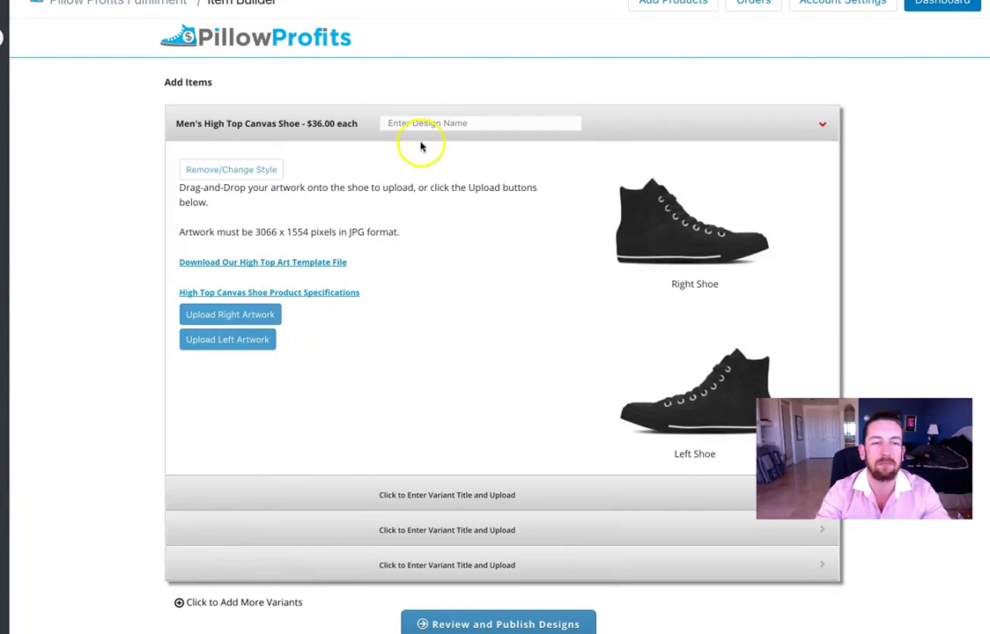
- Upload the parrot artwork with the toucans at its left end onto the right shoe
key("super+Tab")
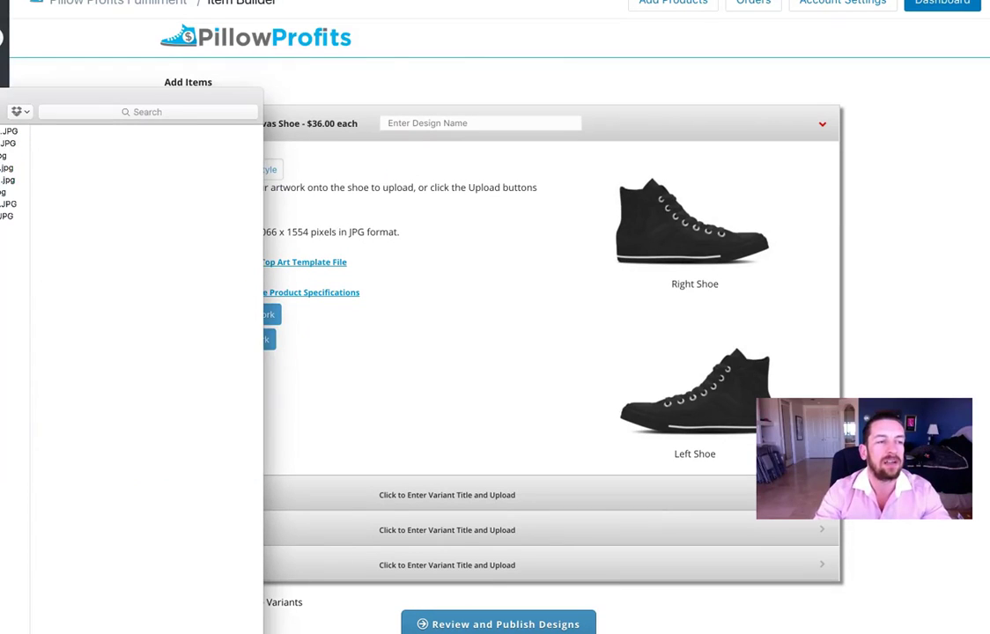
left_click(15, 143)
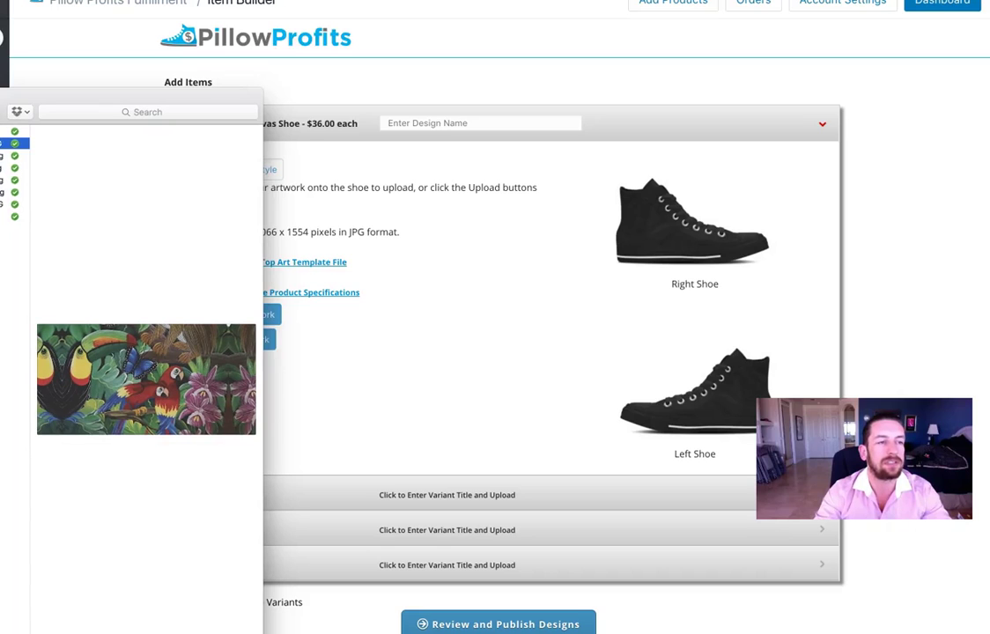
left_click(15, 132)
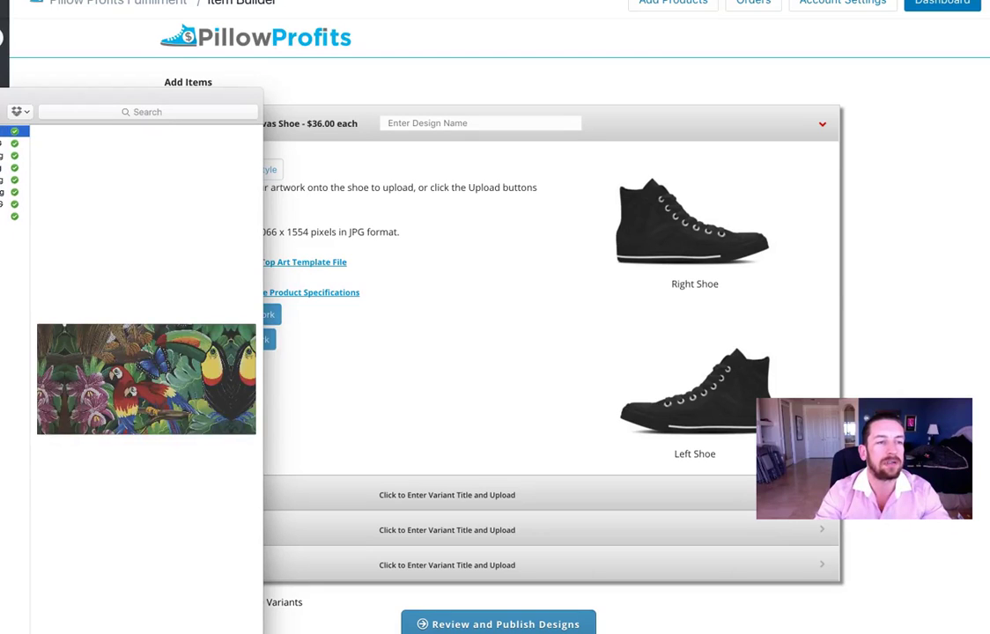
left_click(15, 143)
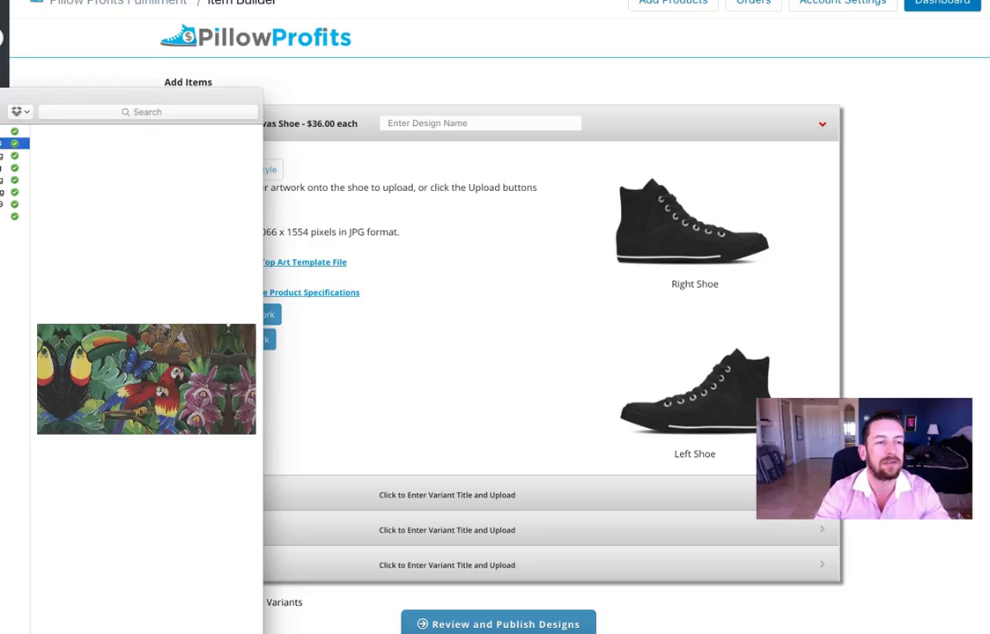
left_click_drag(15, 143, 632, 238)
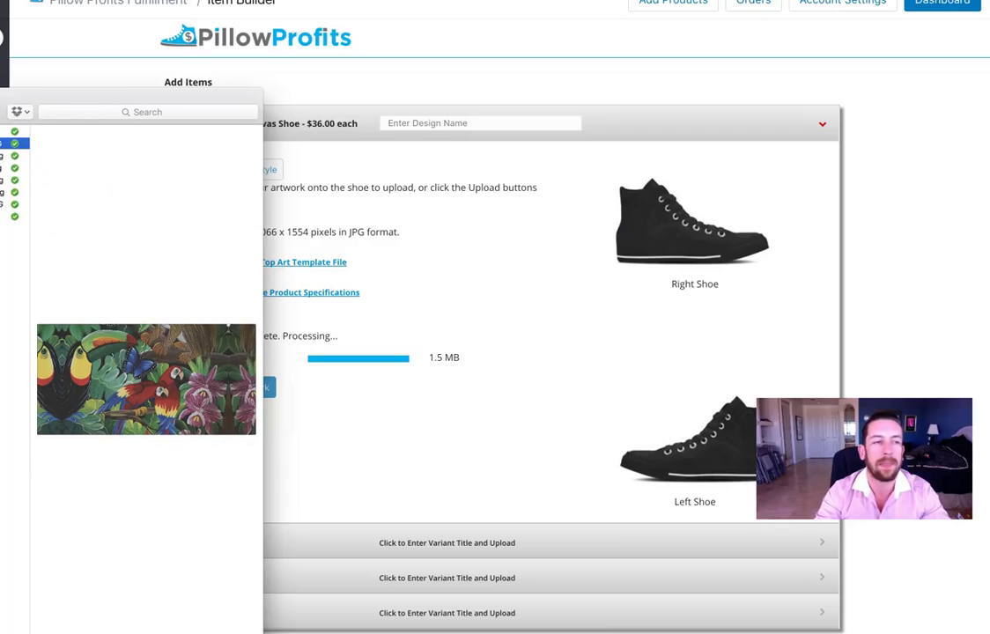
- Upload the mirrored parrot artwork onto the left shoe and name the design Parrot High Top
left_click(15, 132)
left_click_drag(15, 132, 635, 421)
left_click(592, 379)
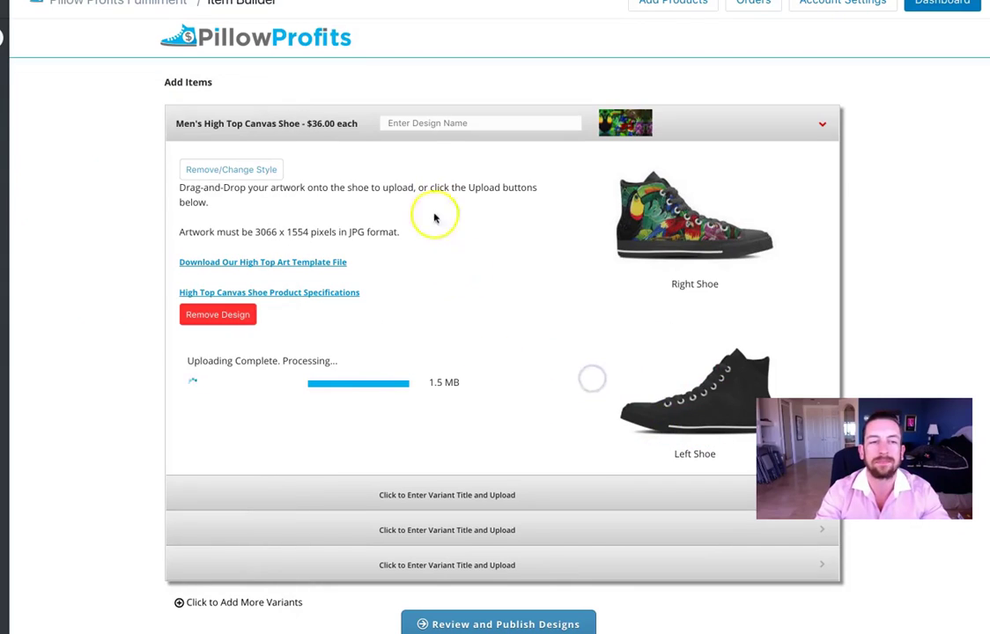
left_click(426, 123)
type("Parrot High Top")
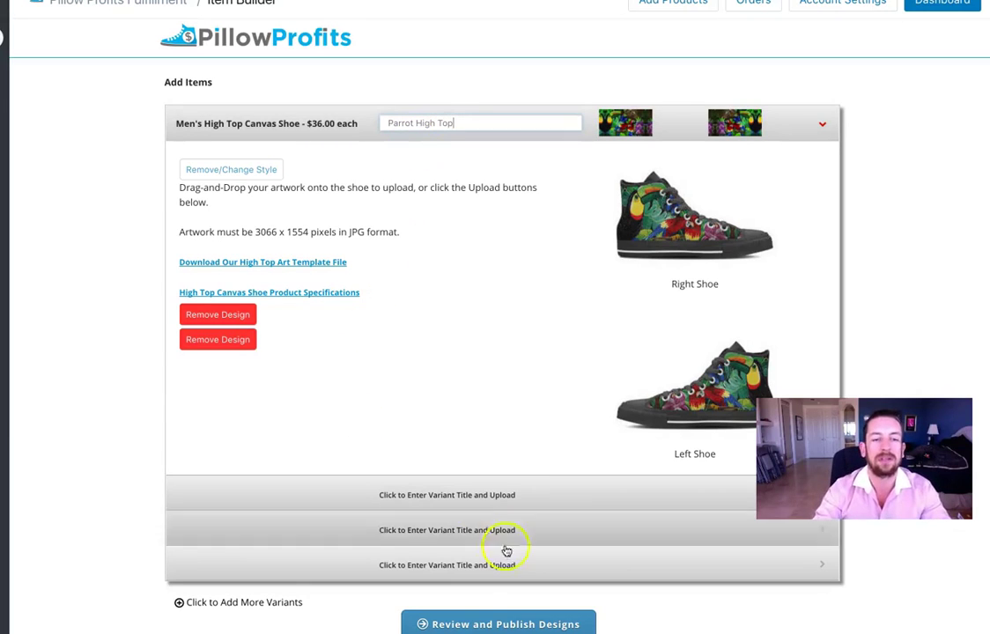
- Check the items available for a second variant, and publish the high top with the description "Grab your parrot high tops"
left_click(434, 497)
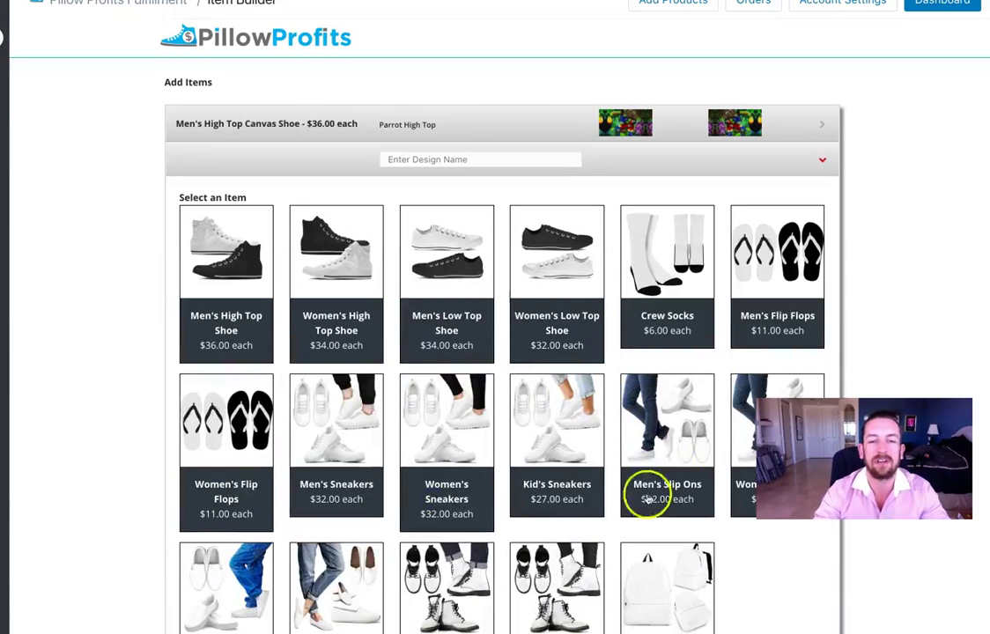
left_click(412, 124)
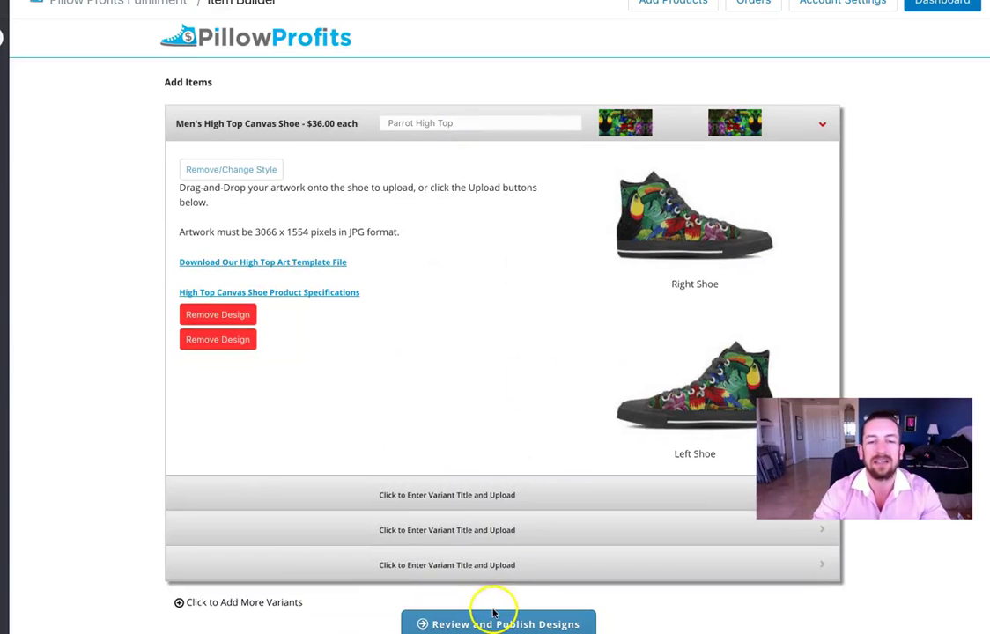
left_click(553, 625)
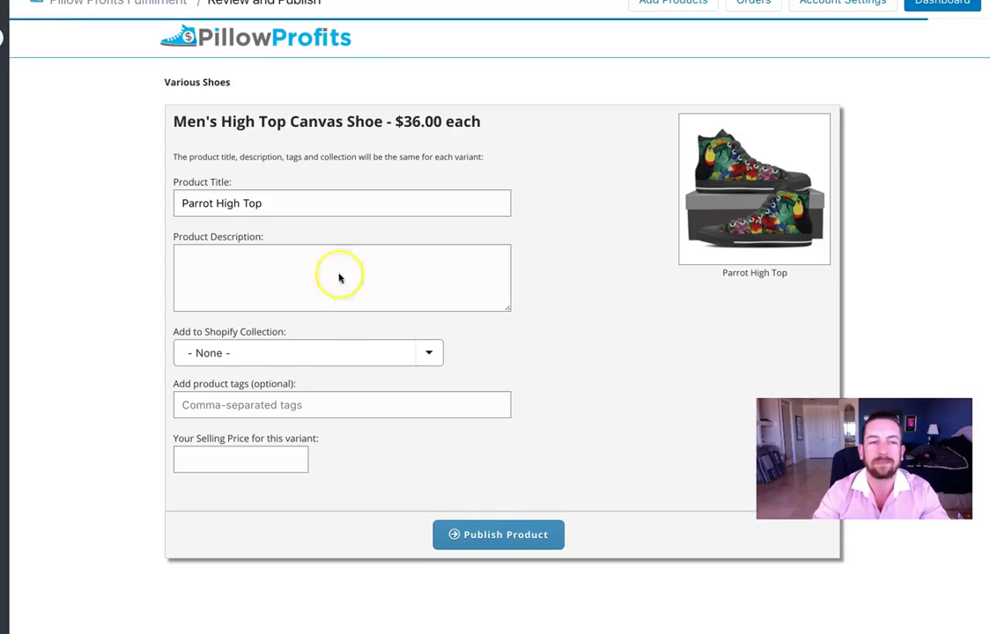
left_click(363, 266)
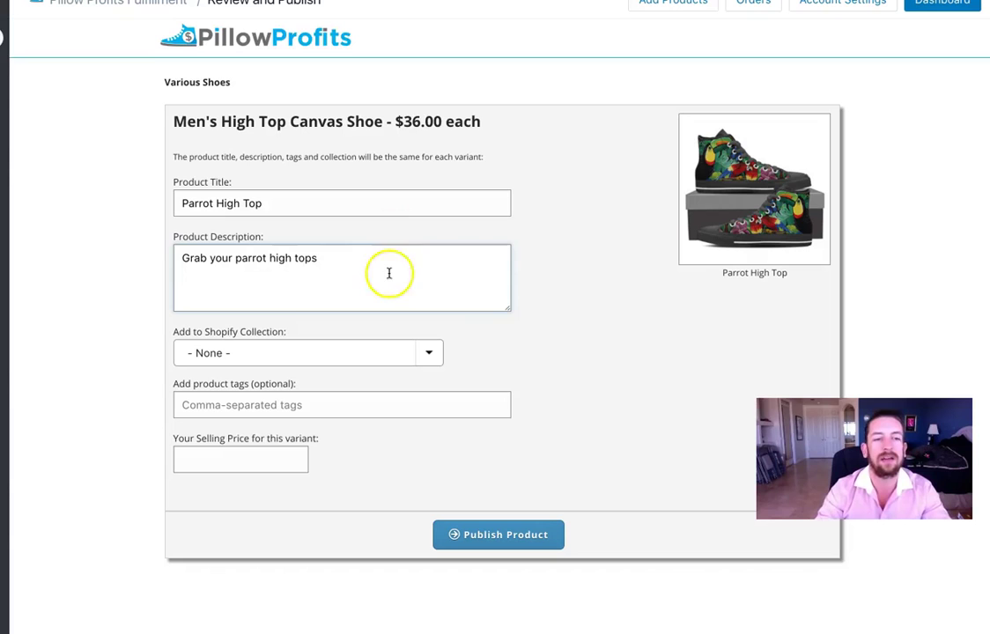
left_click(500, 532)
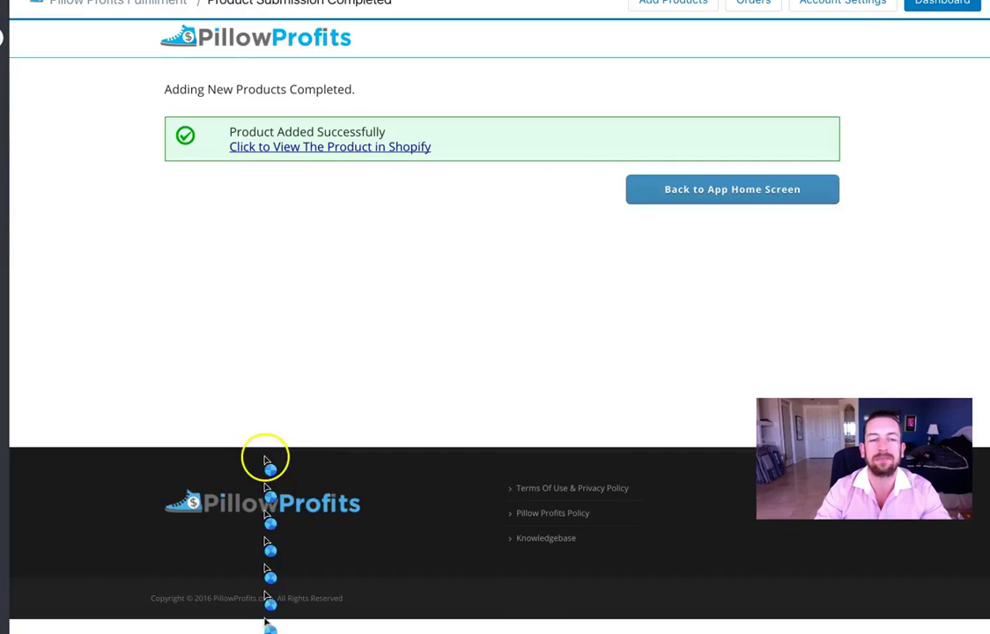
- View the newly published Parrot High Top product in Shopify and open all its size variants for bulk editing
left_click(404, 147)
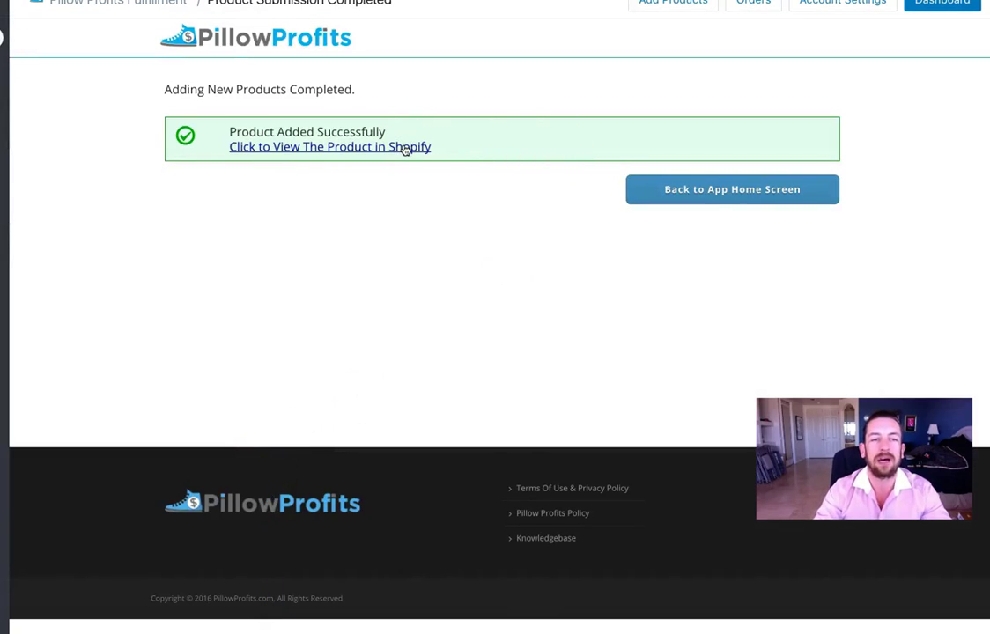
scroll(497, 259, "down", 4)
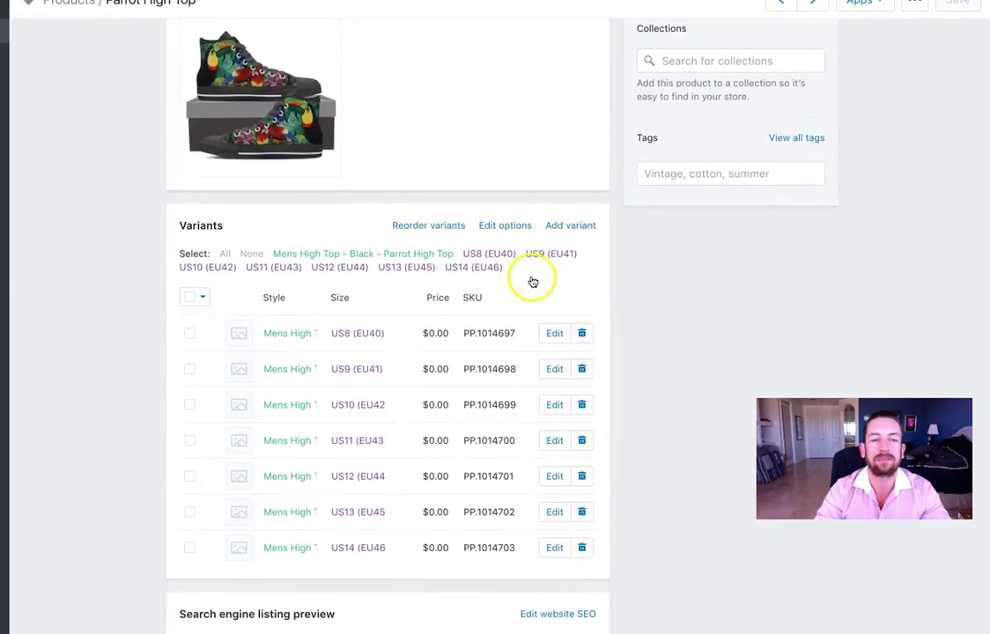
left_click(190, 297)
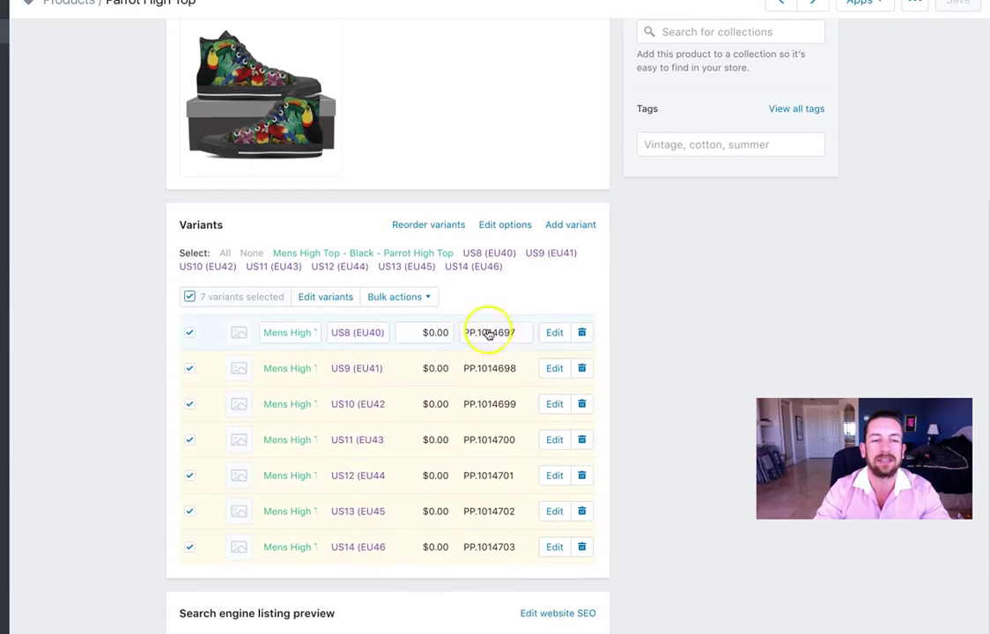
left_click(342, 297)
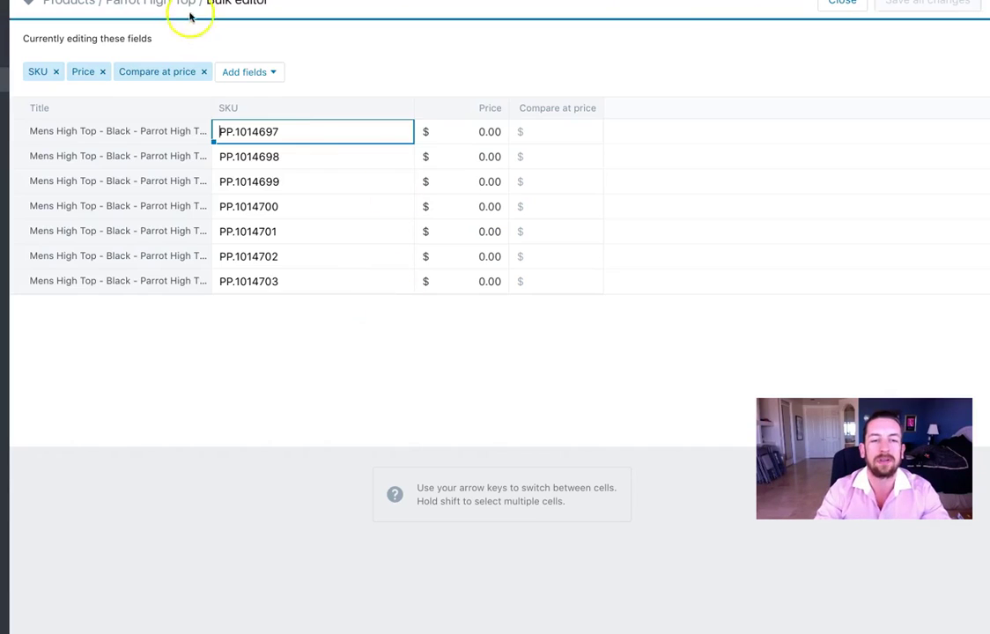
- Set the price of every Parrot High Top variant to $59 and save all changes
left_click(489, 131)
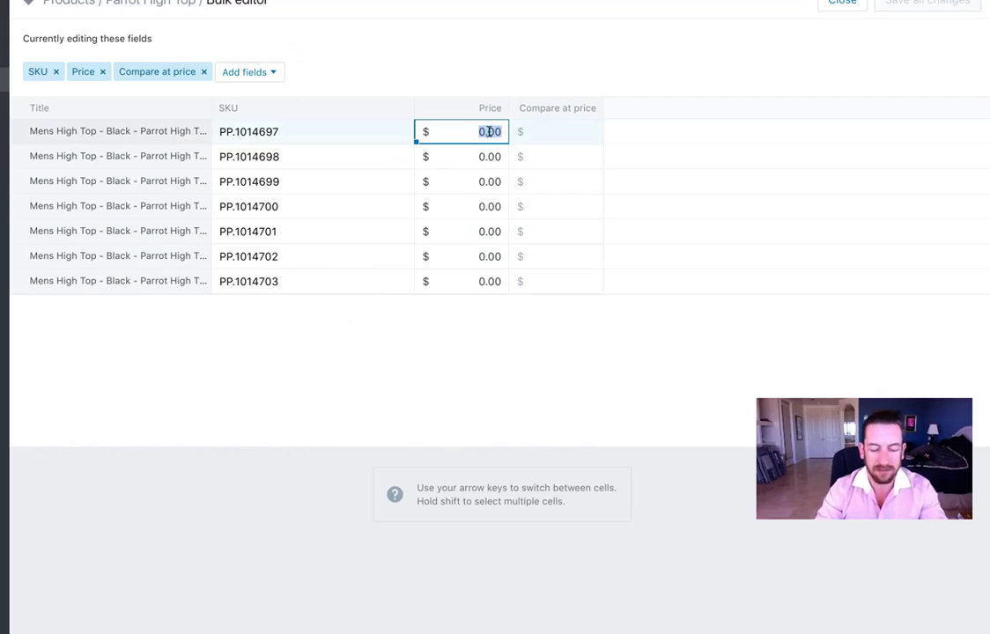
type("69")
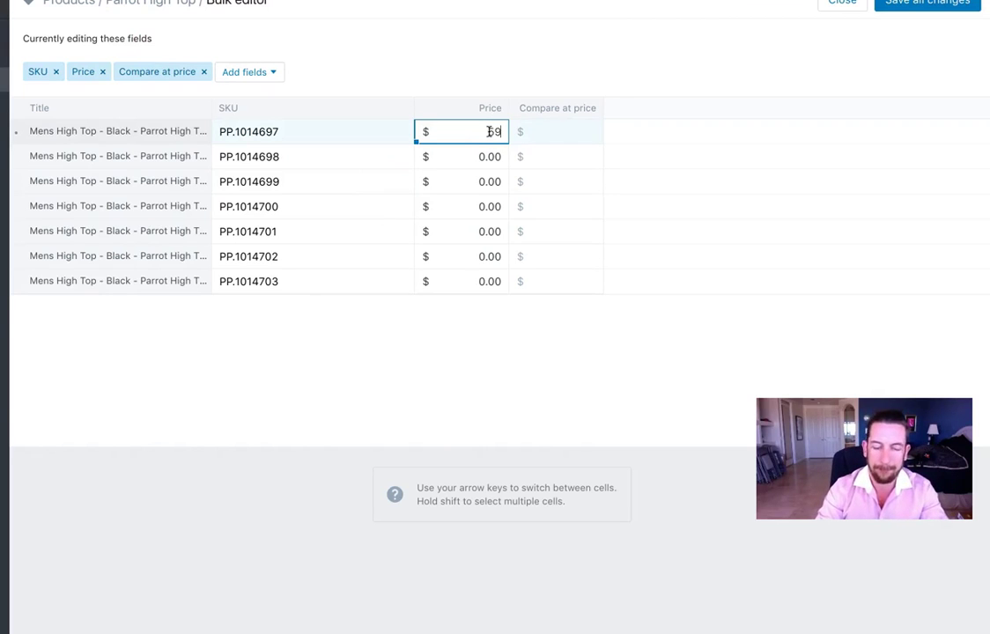
left_click(499, 156)
left_click(482, 281, "shift")
type("59")
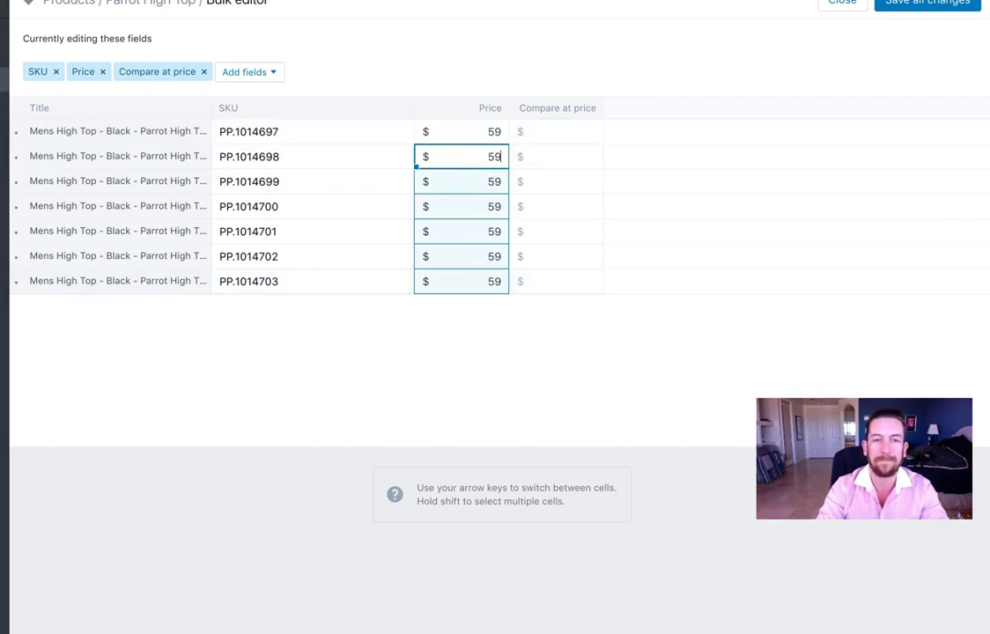
left_click(936, 4)
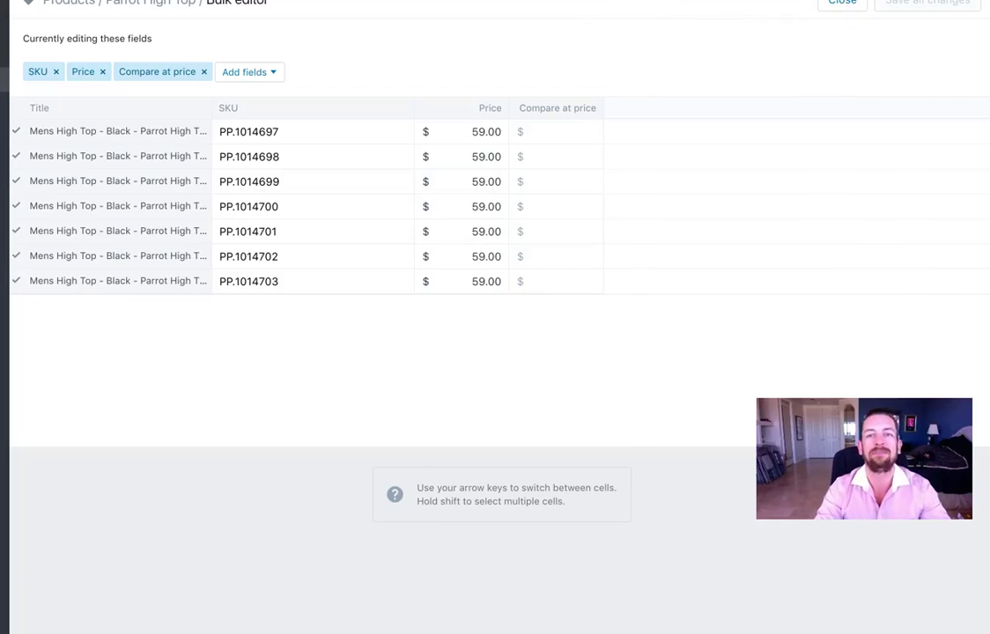
- Leave the bulk editor and view the Parrot High Top product in the online store
left_click(846, 6)
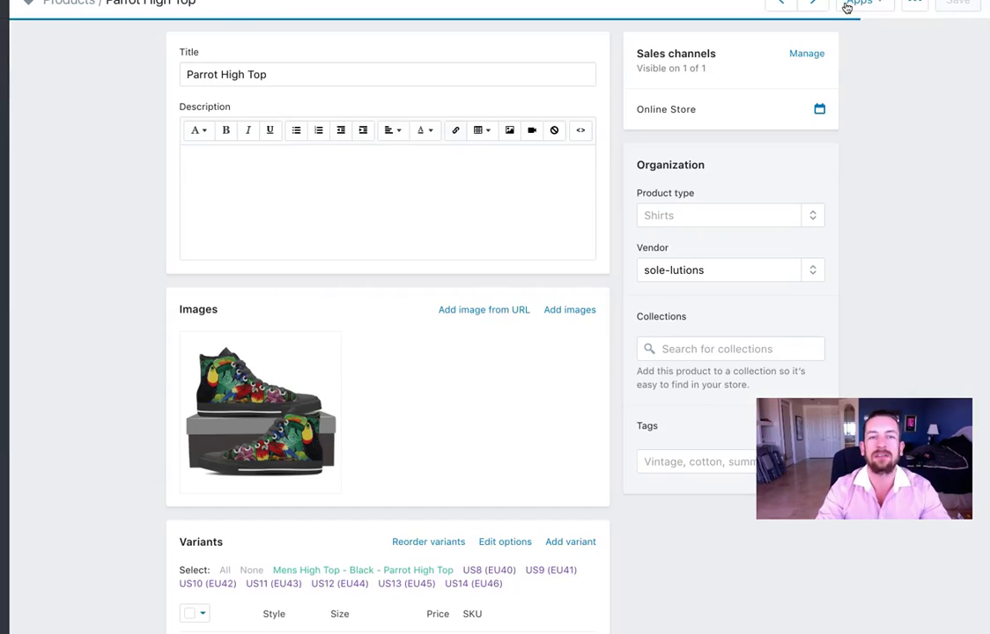
left_click(906, 6)
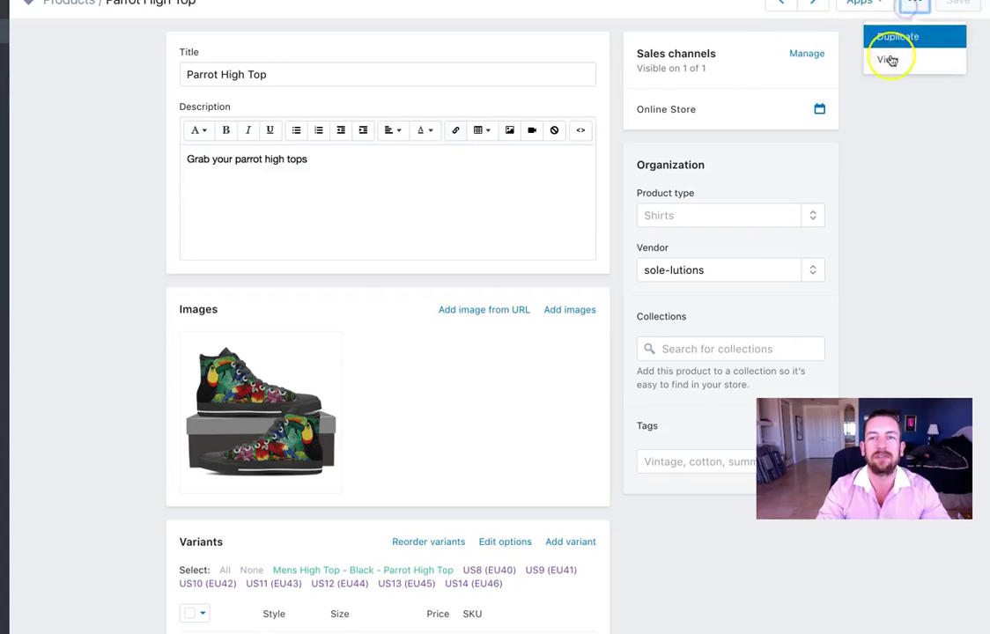
left_click(889, 56)
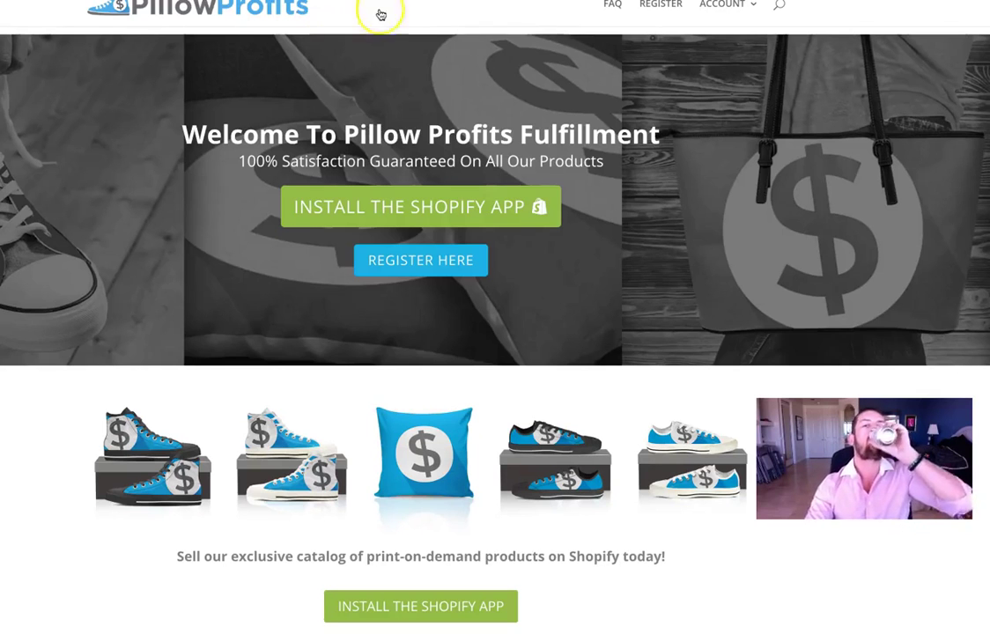
- Look through the Pillow Profits home page, including the campaign guide and team sections
scroll(602, 138, "down", 20)
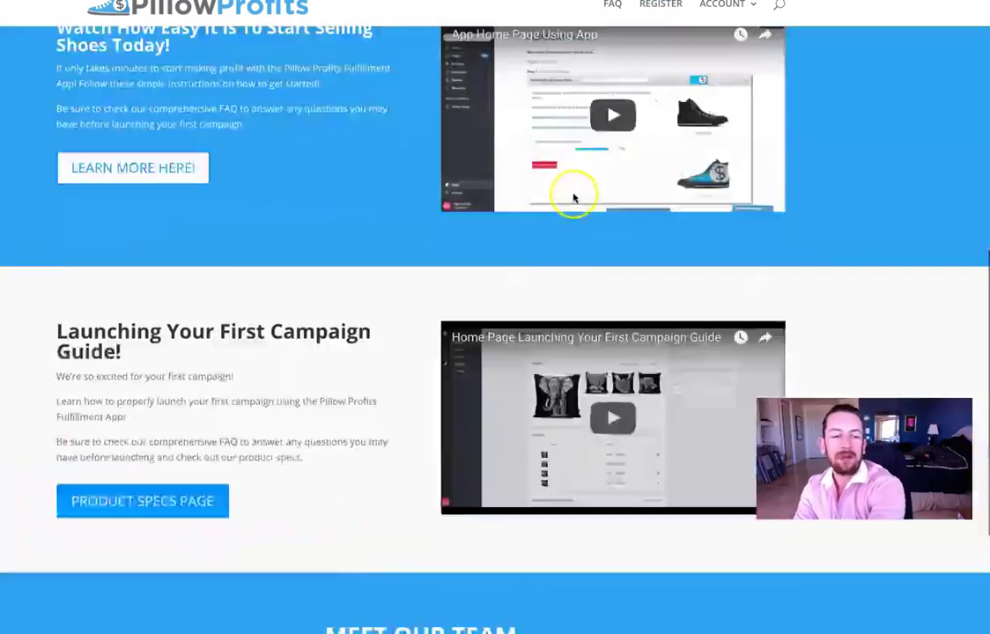
scroll(498, 146, "down", 1)
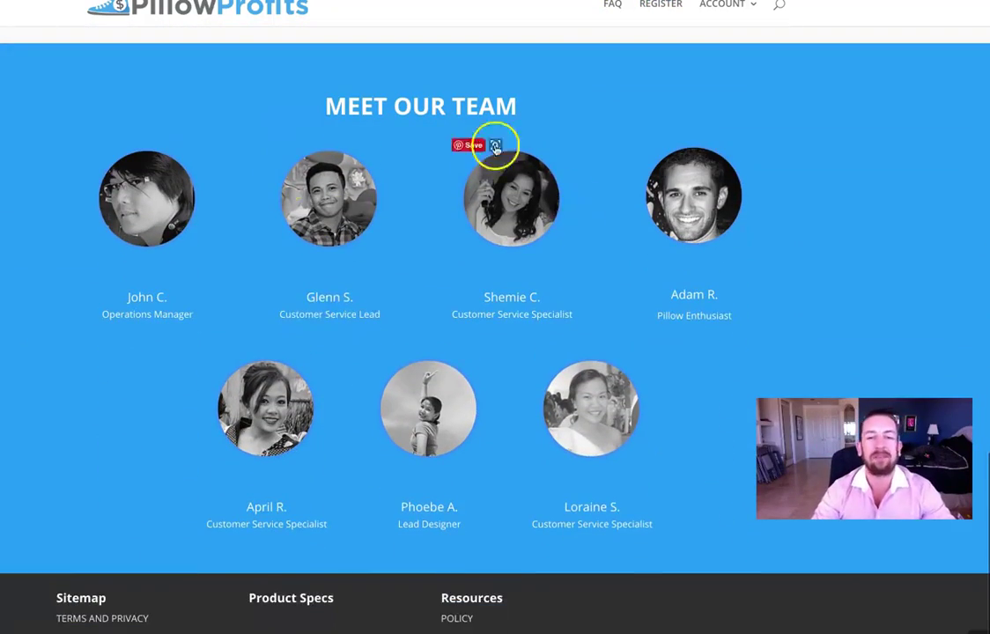
scroll(389, 270, "up", 2)
scroll(392, 269, "up", 3)
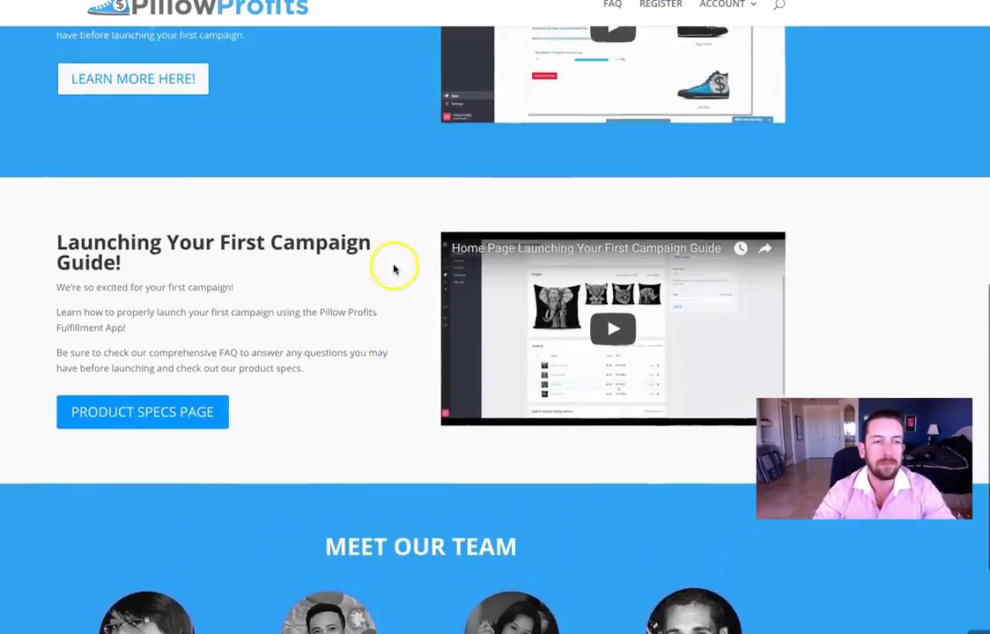
scroll(335, 251, "up", 4)
scroll(308, 266, "up", 4)
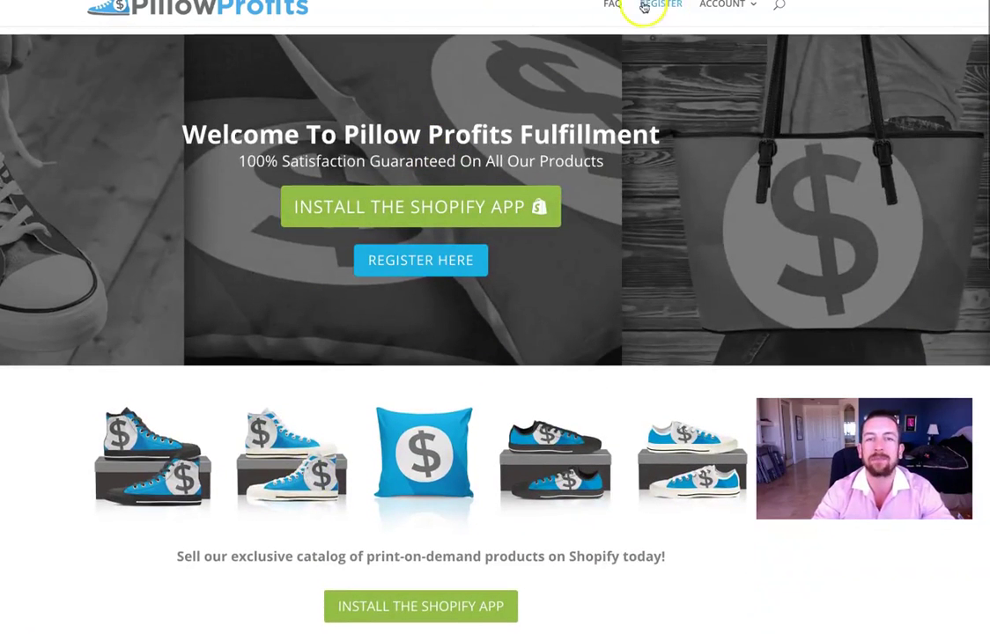
- Try to log in to the Pillow Profits account with the prefilled credentials, and reload the login page
mouse_move(725, 7)
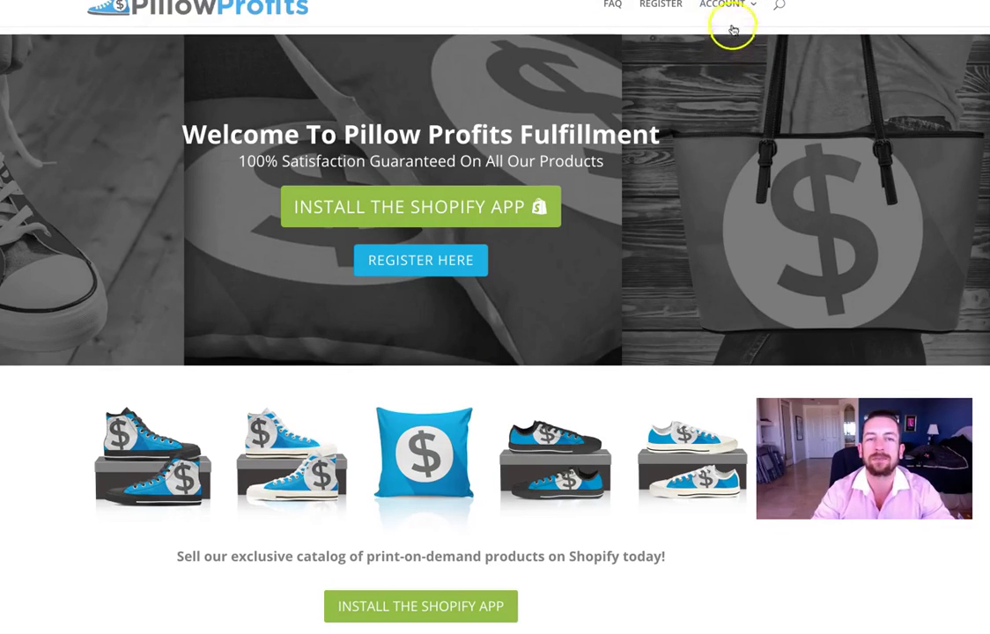
left_click(733, 54)
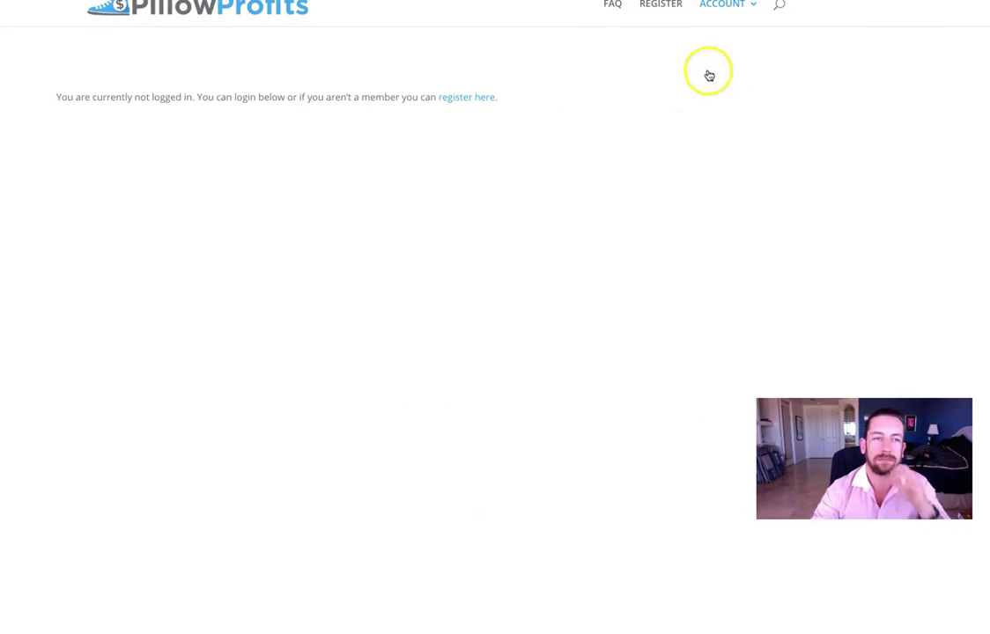
left_click(344, 267)
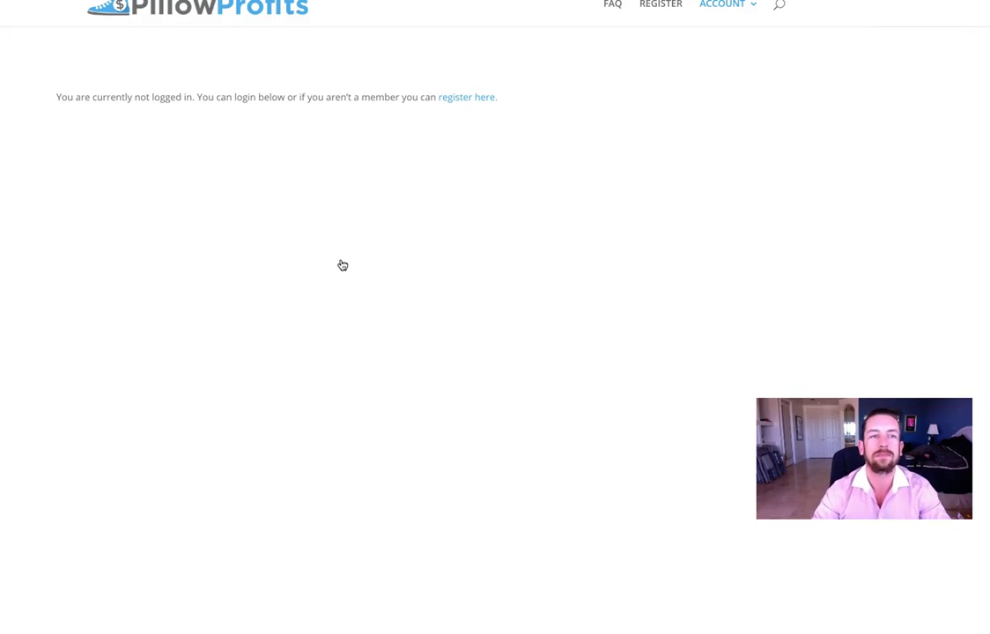
left_click(559, 121)
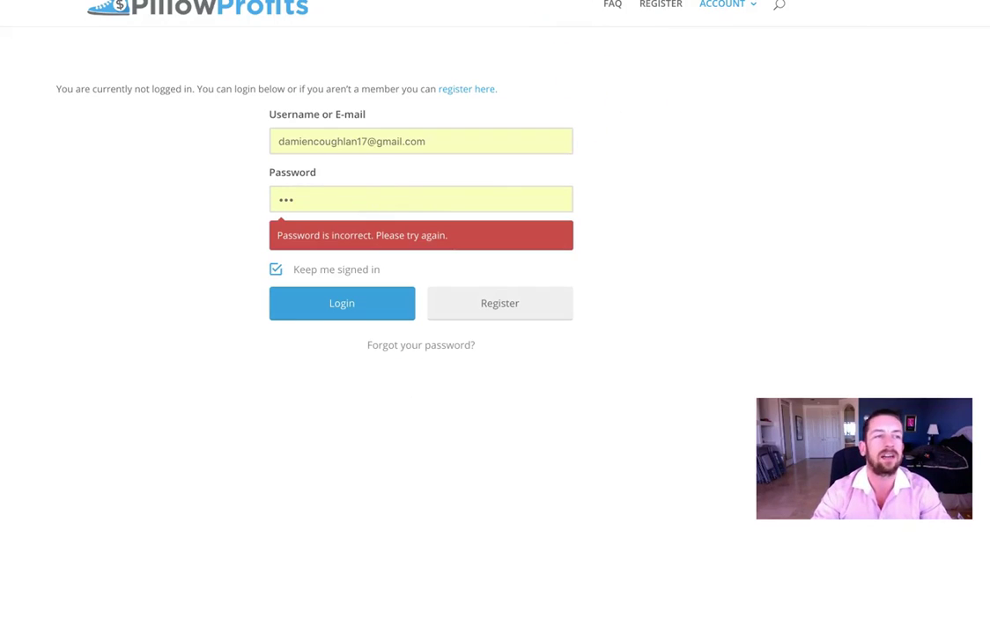
key("super+r")
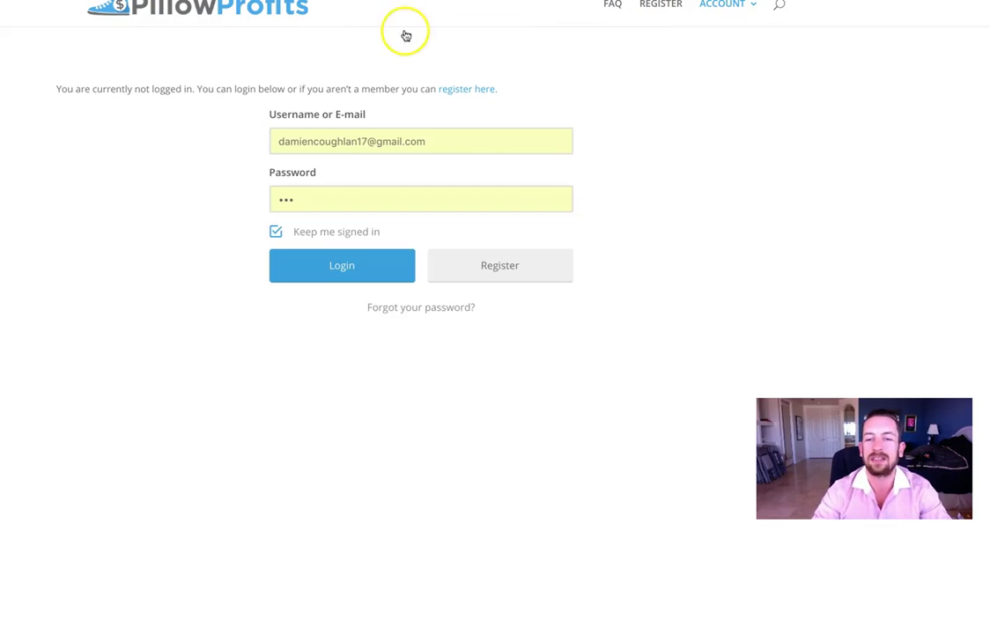
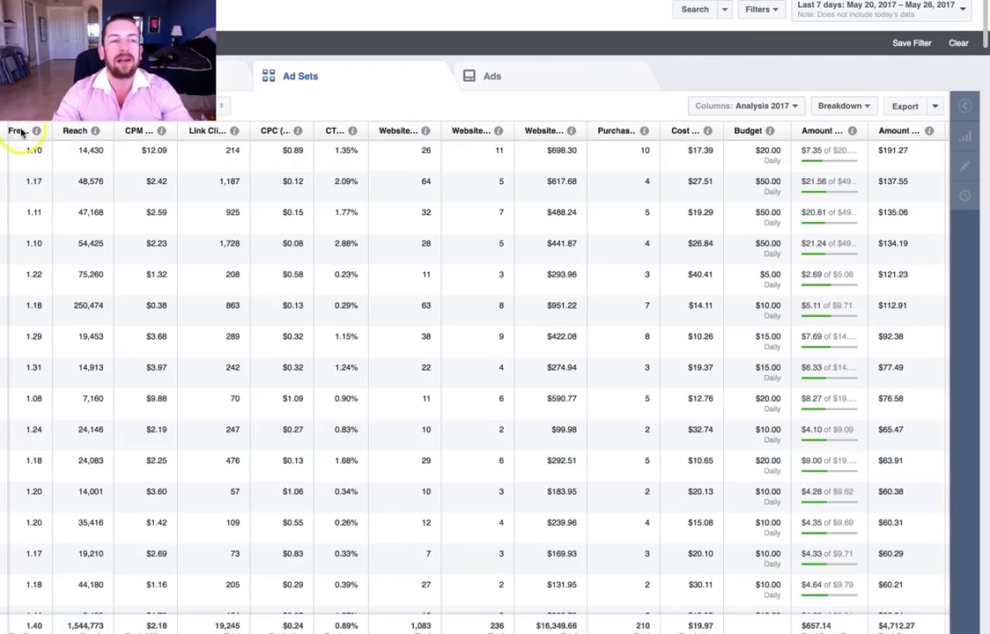
- In Facebook Ads Manager, sort the ad sets by cost per website purchase in ascending order
left_click(692, 131)
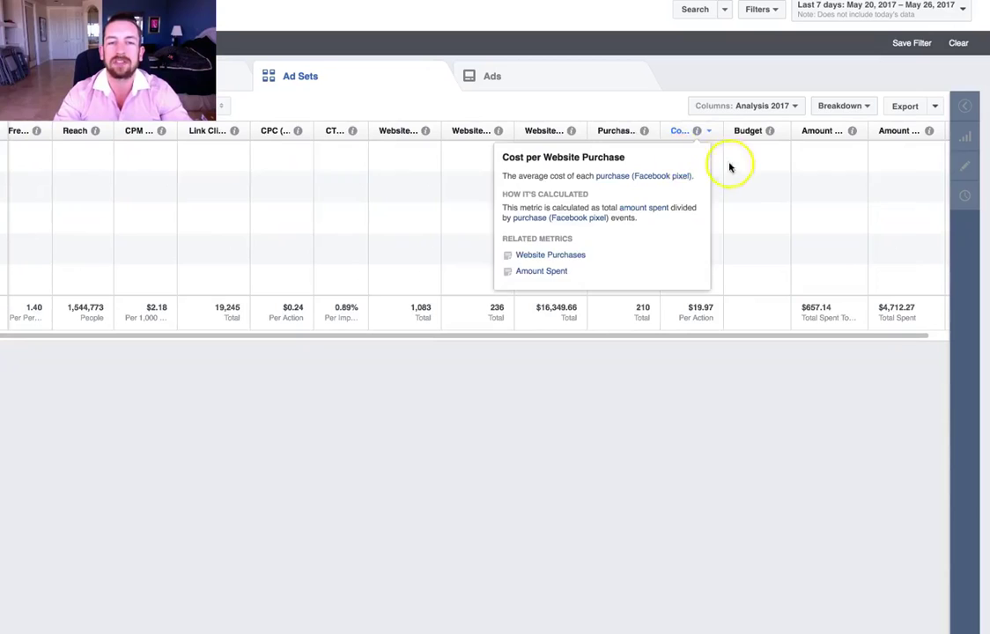
left_click(675, 132)
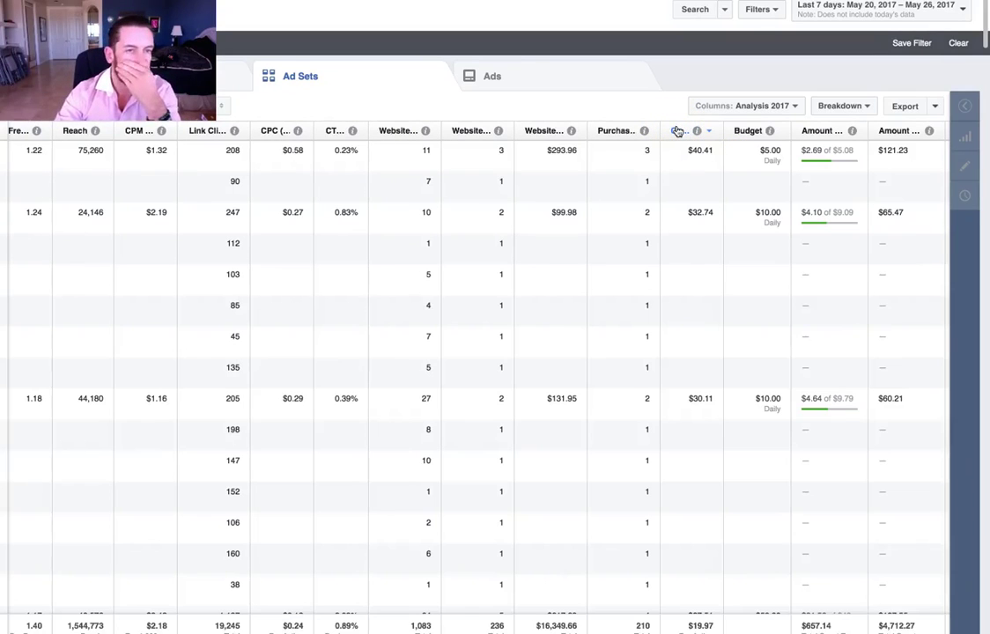
left_click(683, 131)
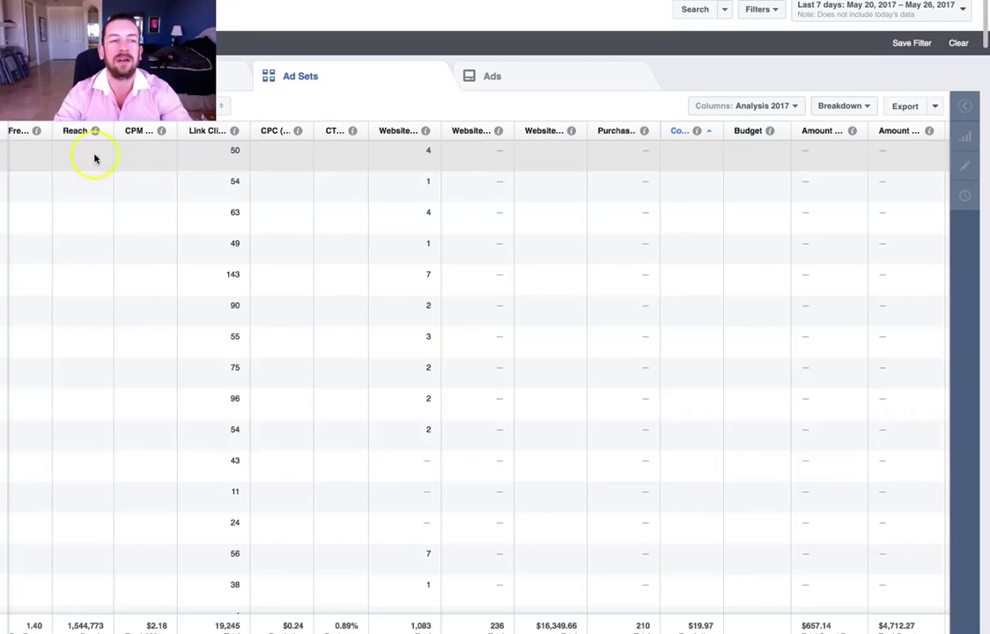
- Read the definitions of the ad set metrics, from frequency, reach and CPM through link clicks, CPC and CTR to website purchases conversion value
mouse_move(36, 133)
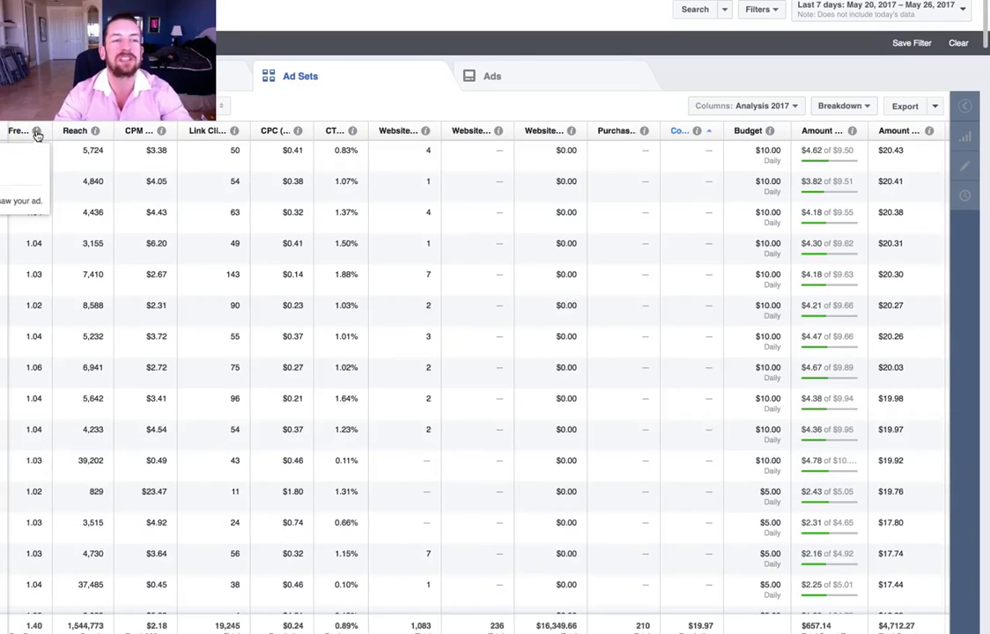
left_click(95, 132)
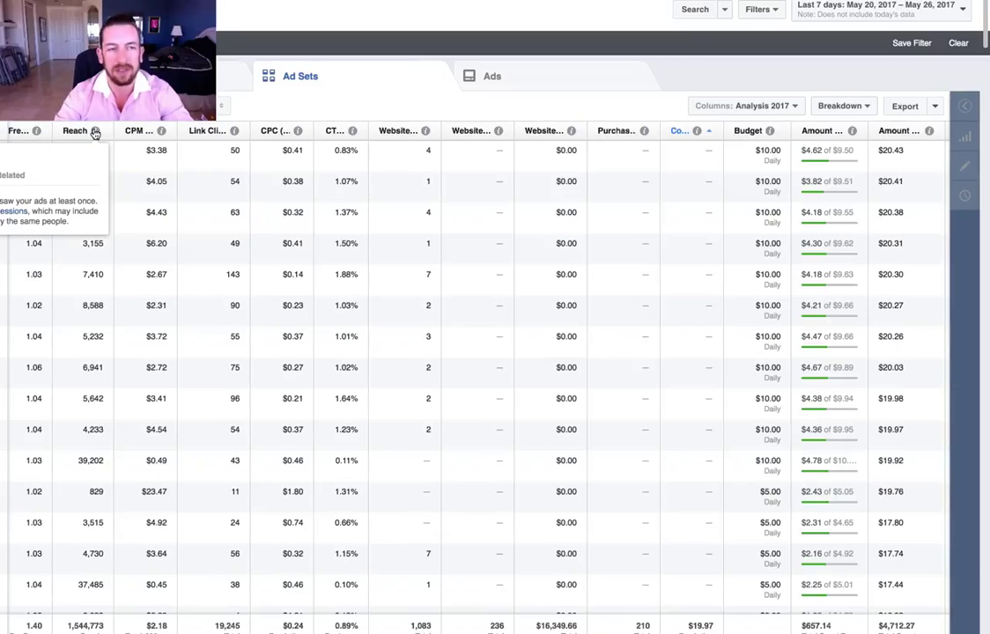
mouse_move(162, 132)
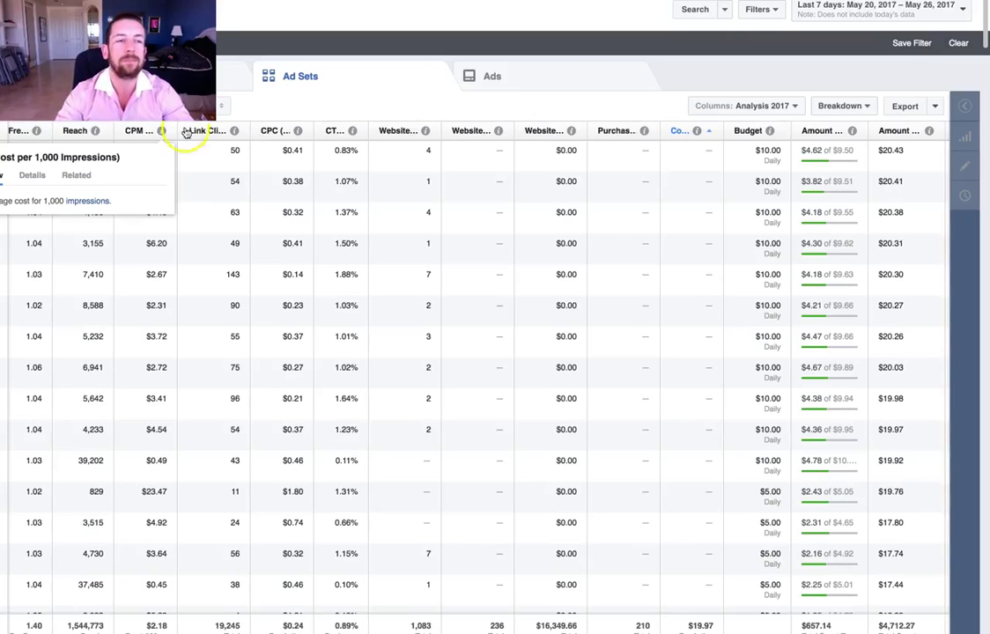
mouse_move(236, 134)
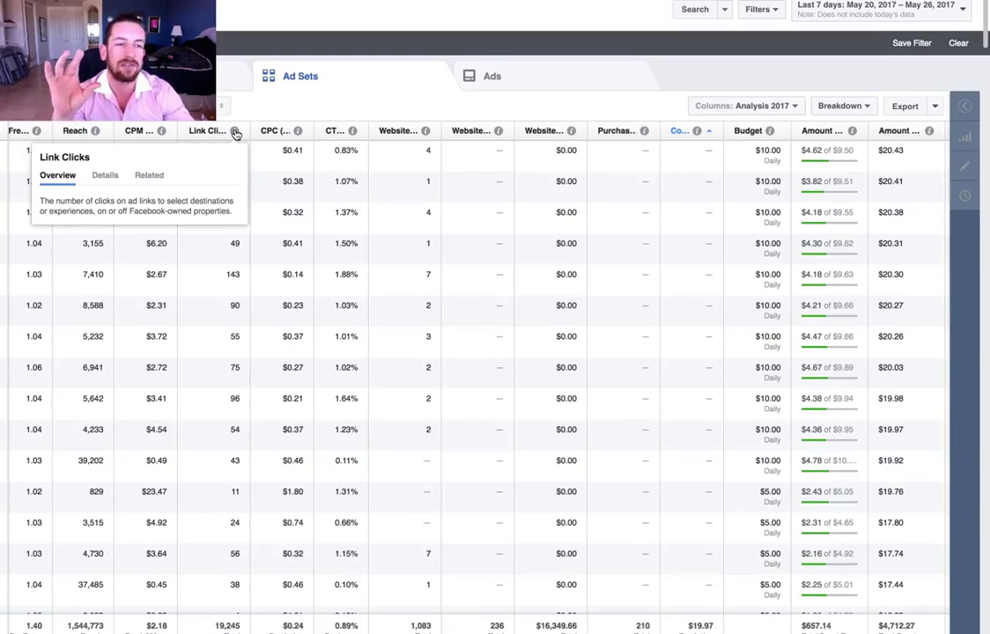
mouse_move(298, 133)
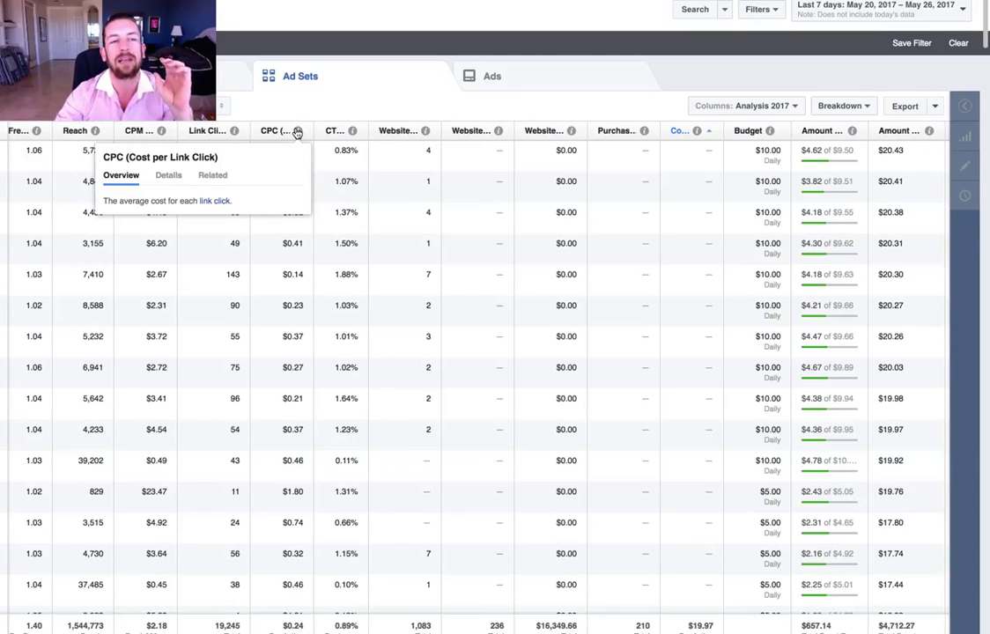
mouse_move(354, 132)
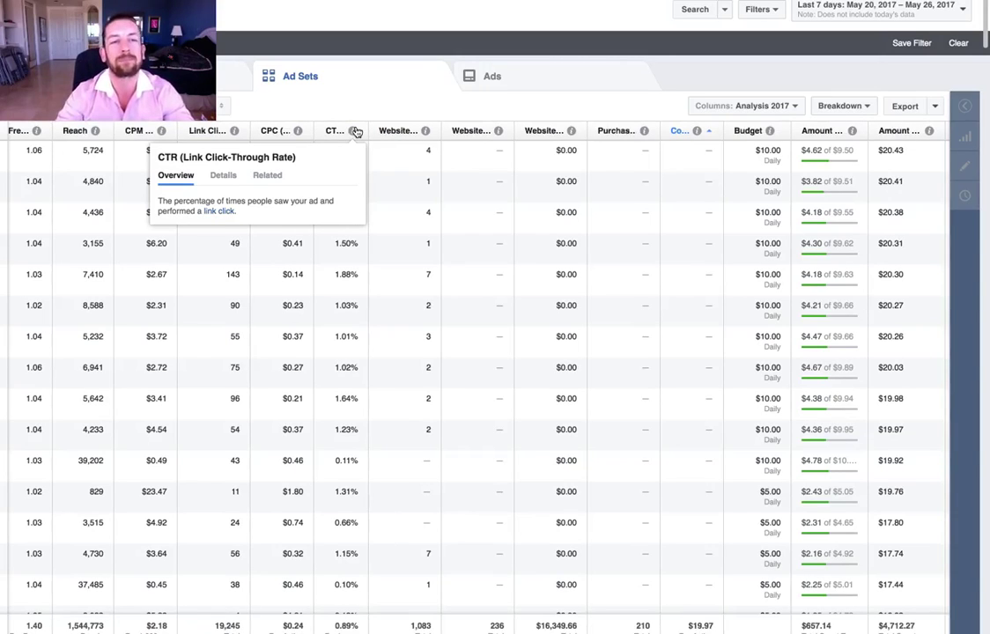
mouse_move(425, 132)
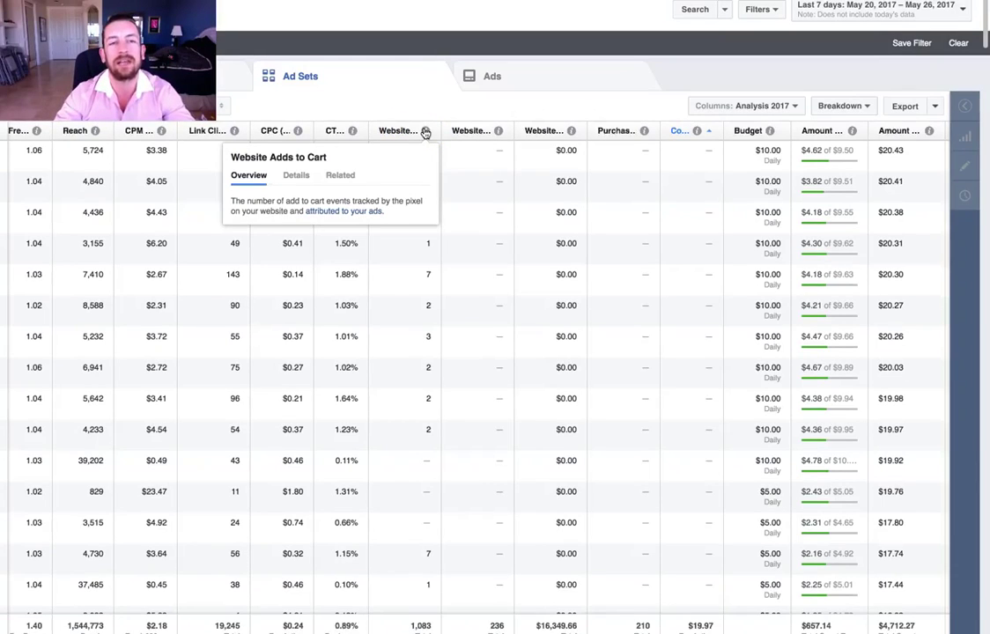
mouse_move(500, 131)
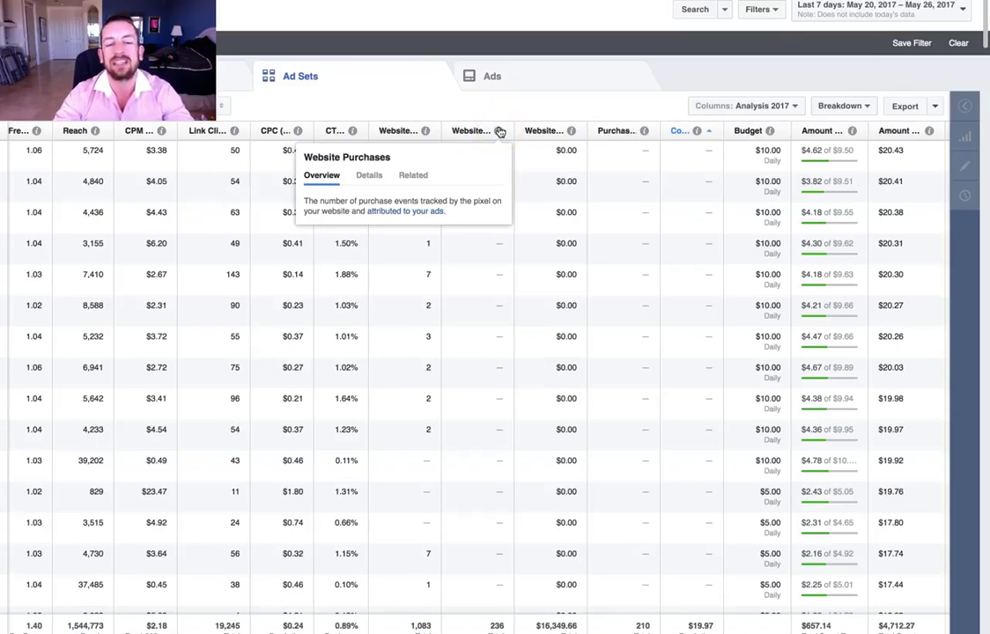
left_click(572, 132)
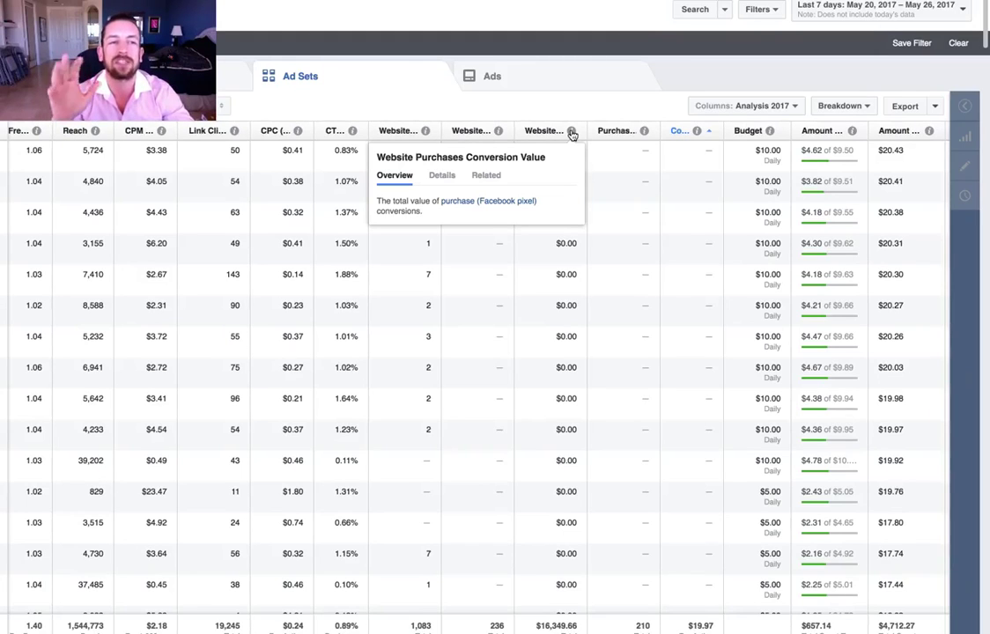
left_click(570, 131)
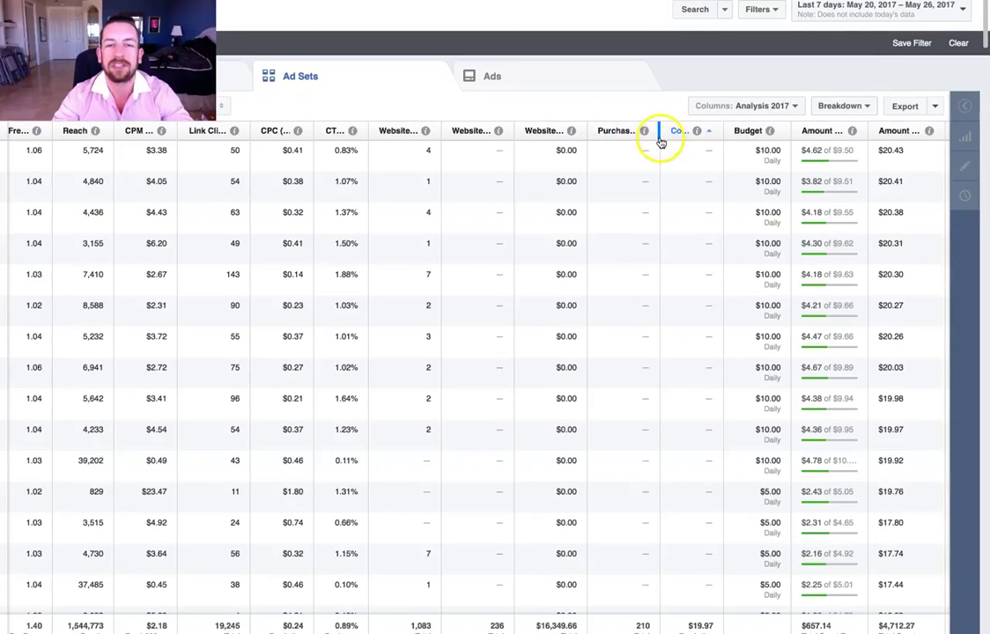
mouse_move(703, 132)
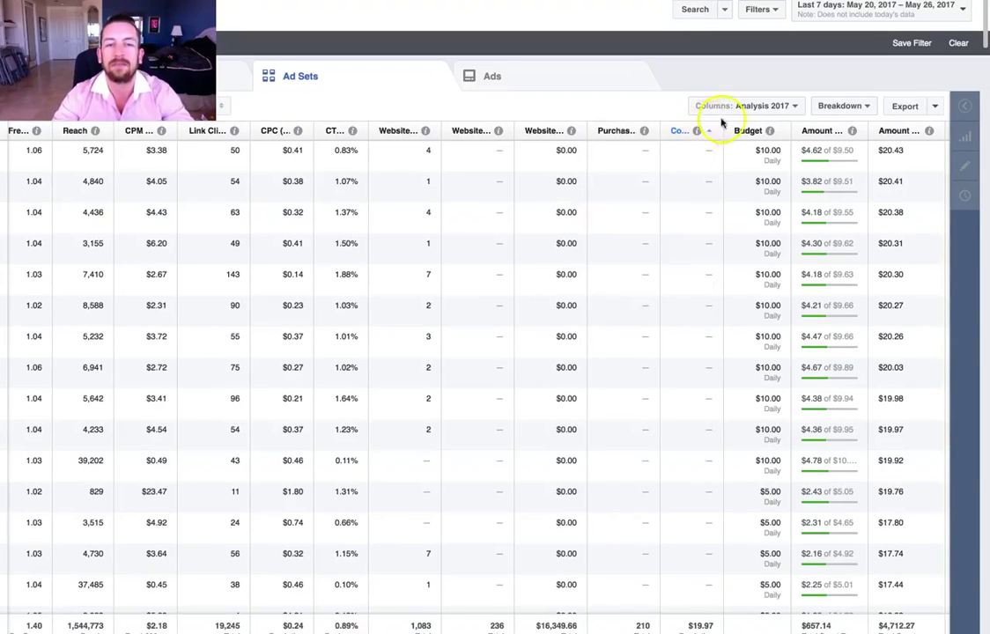
- Look through the ad sets sorted by cost per website purchase, down to the first ones with recorded purchases
scroll(716, 151, "down", 8)
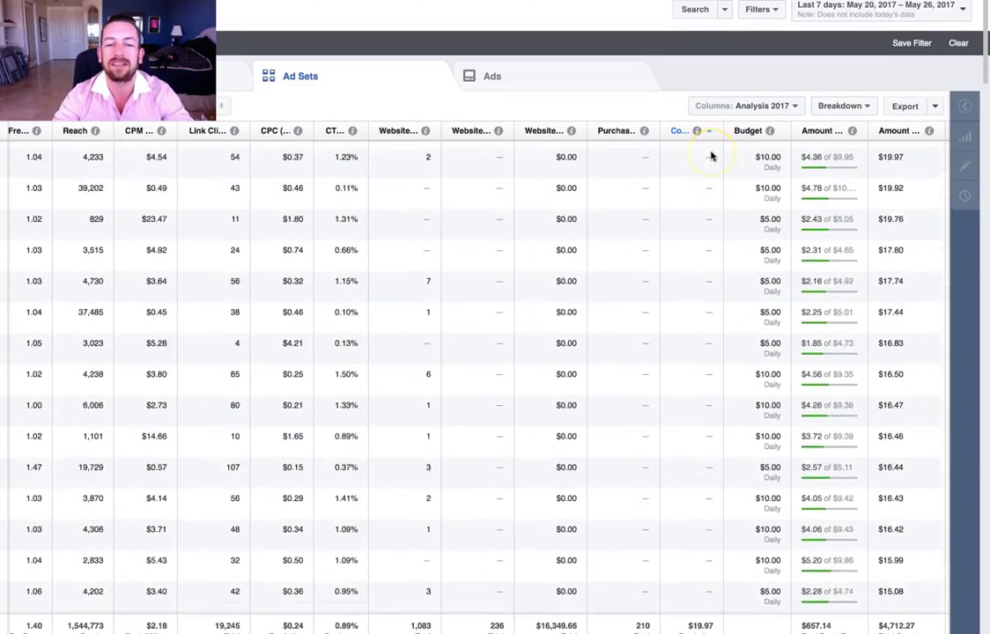
scroll(712, 156, "down", 10)
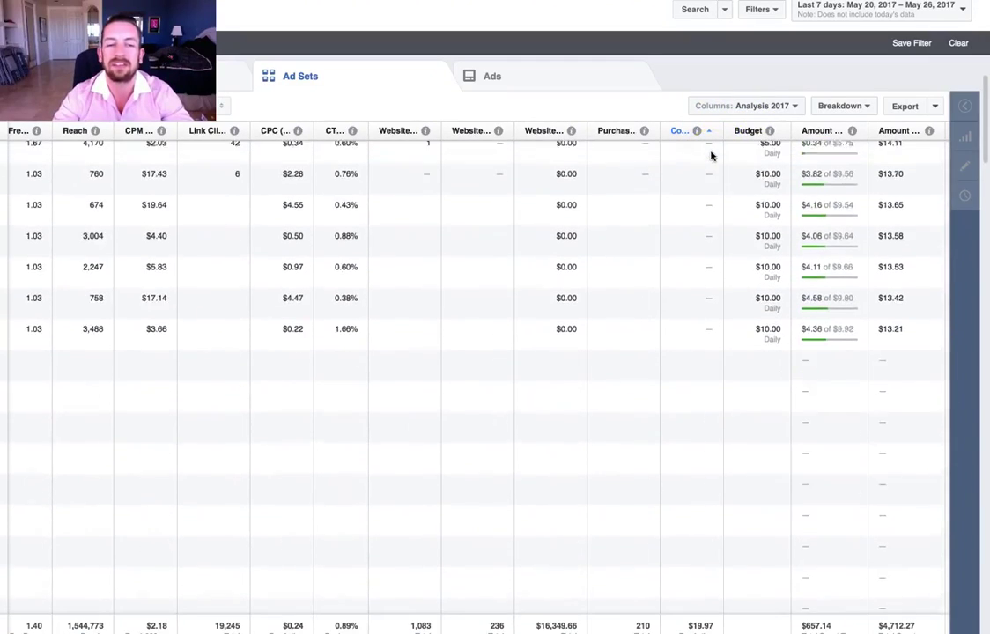
scroll(711, 156, "down", 1)
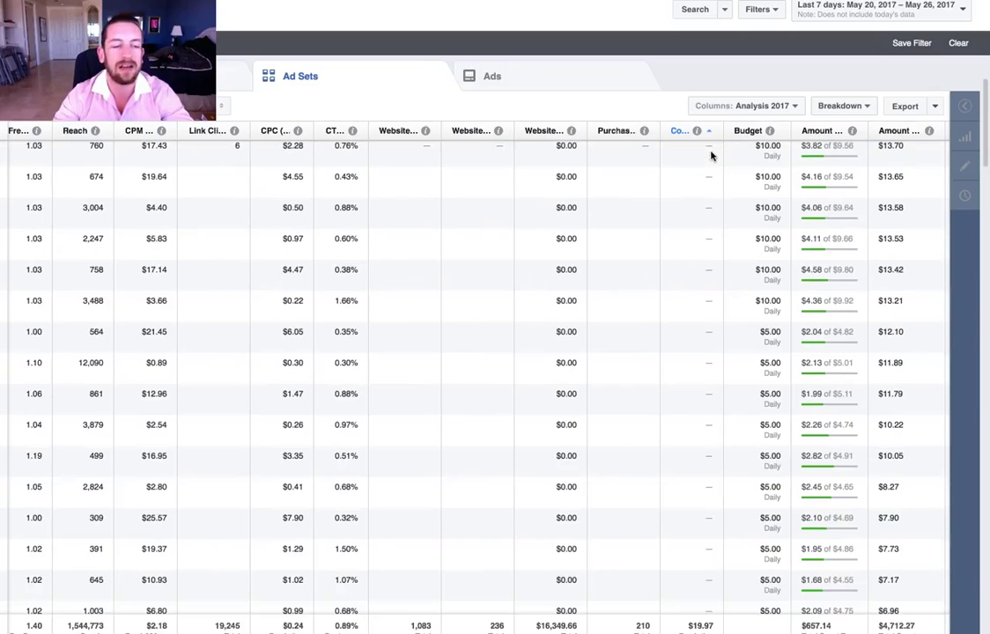
scroll(712, 156, "down", 8)
scroll(712, 156, "down", 1)
scroll(712, 156, "down", 1)
scroll(712, 156, "down", 5)
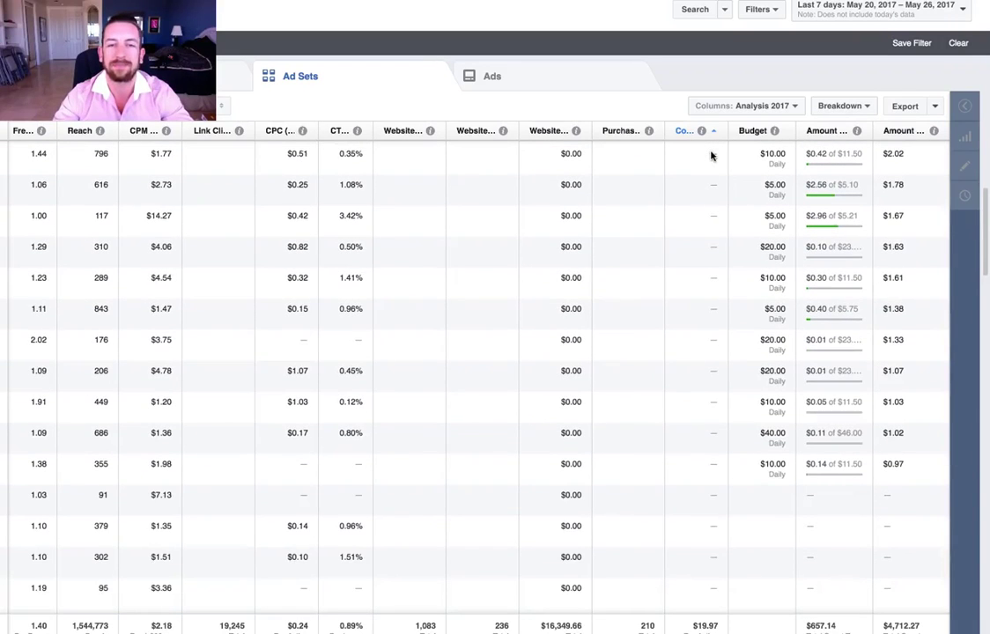
scroll(712, 155, "down", 6)
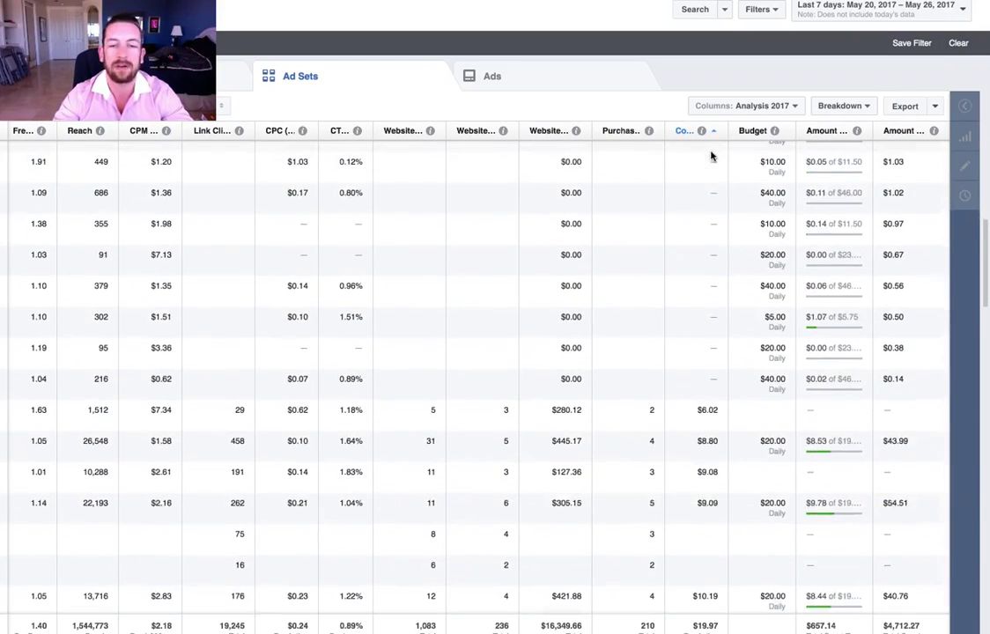
scroll(881, 194, "down", 1)
- Check the amount-spent and conversion value columns, and compare purchases and cost per purchase across the lowest-cost converting ad sets
mouse_move(858, 132)
mouse_move(932, 132)
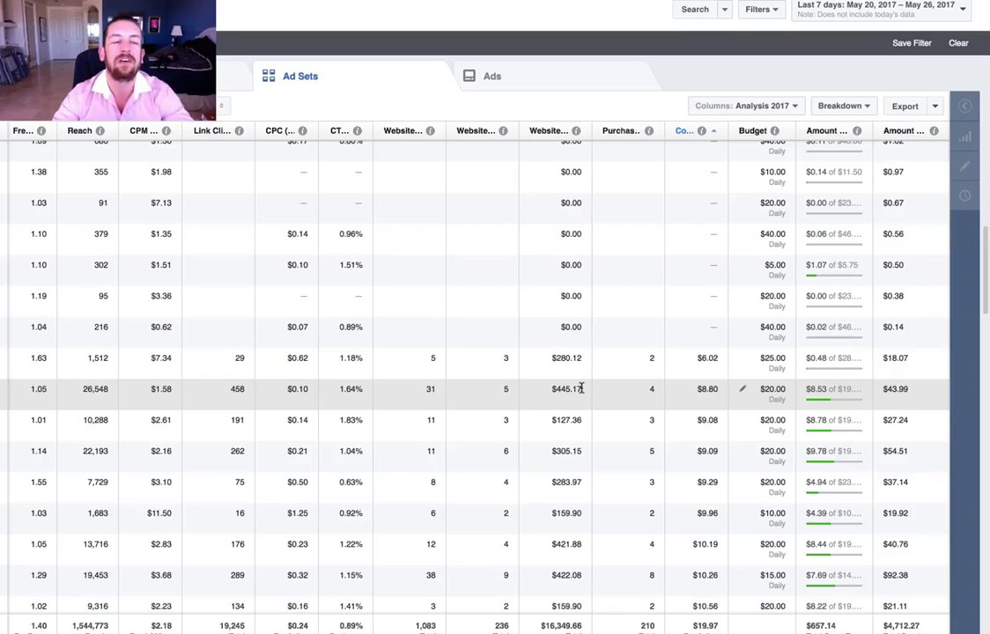
mouse_move(936, 132)
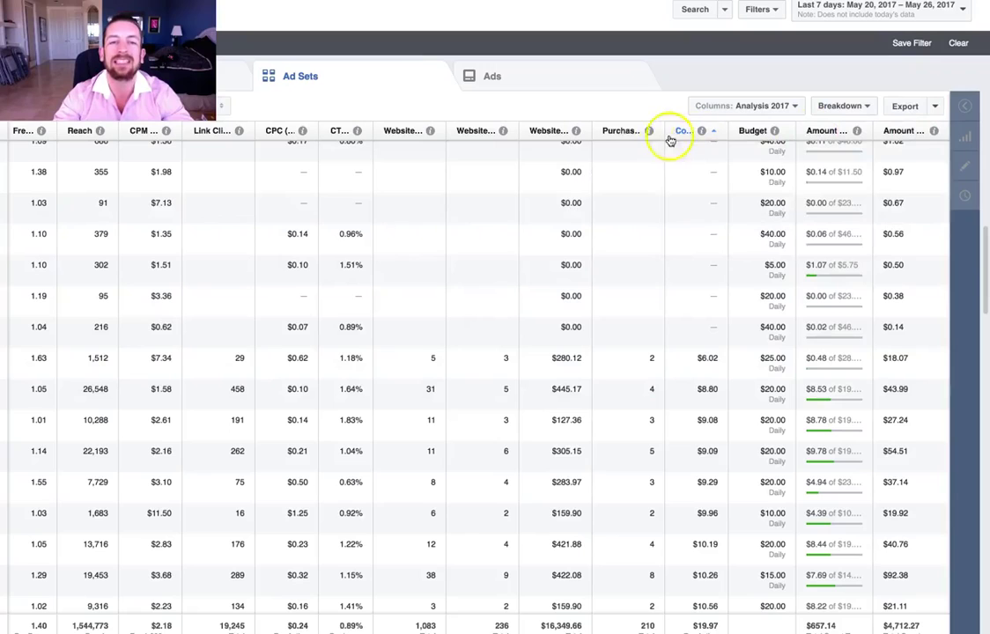
mouse_move(576, 134)
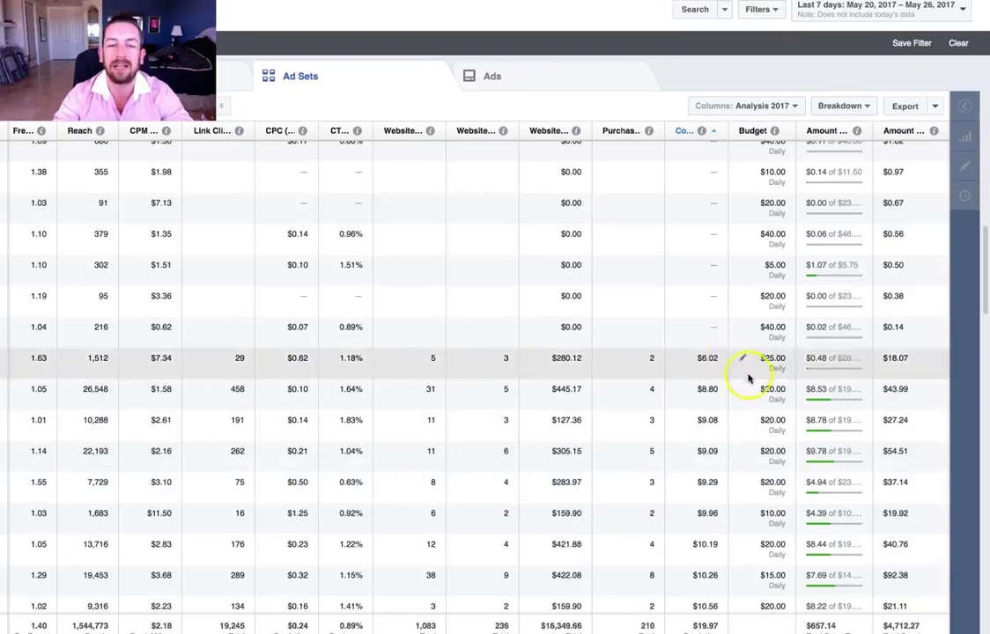
left_click(653, 409)
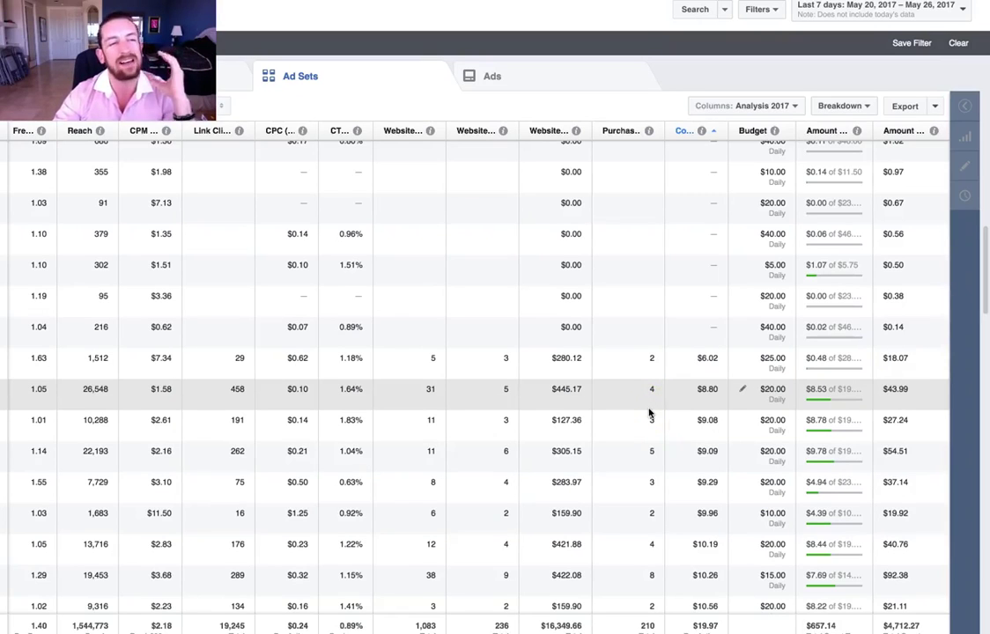
scroll(643, 442, "down", 3)
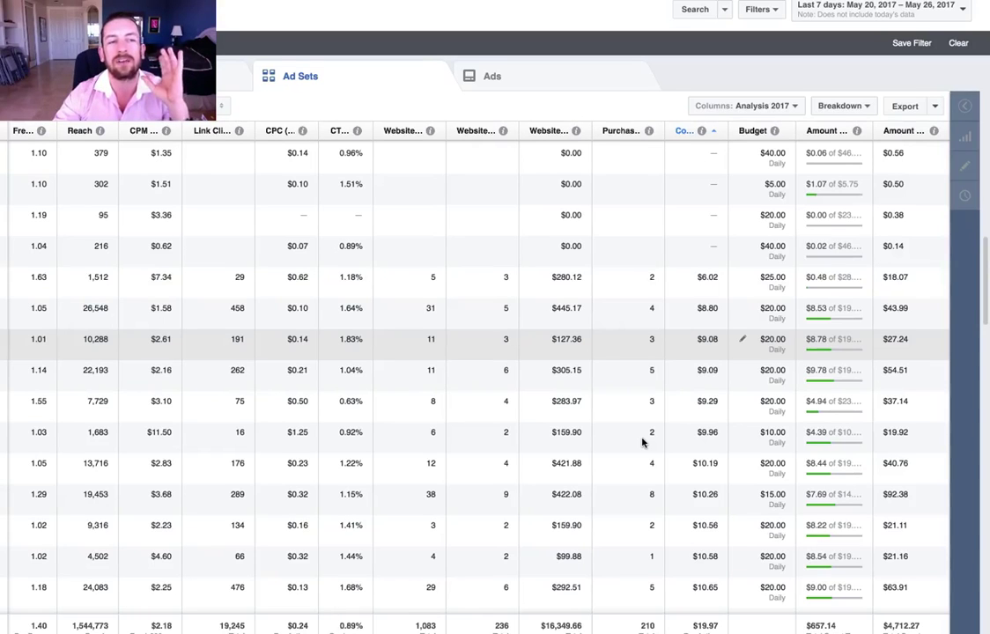
scroll(642, 440, "down", 3)
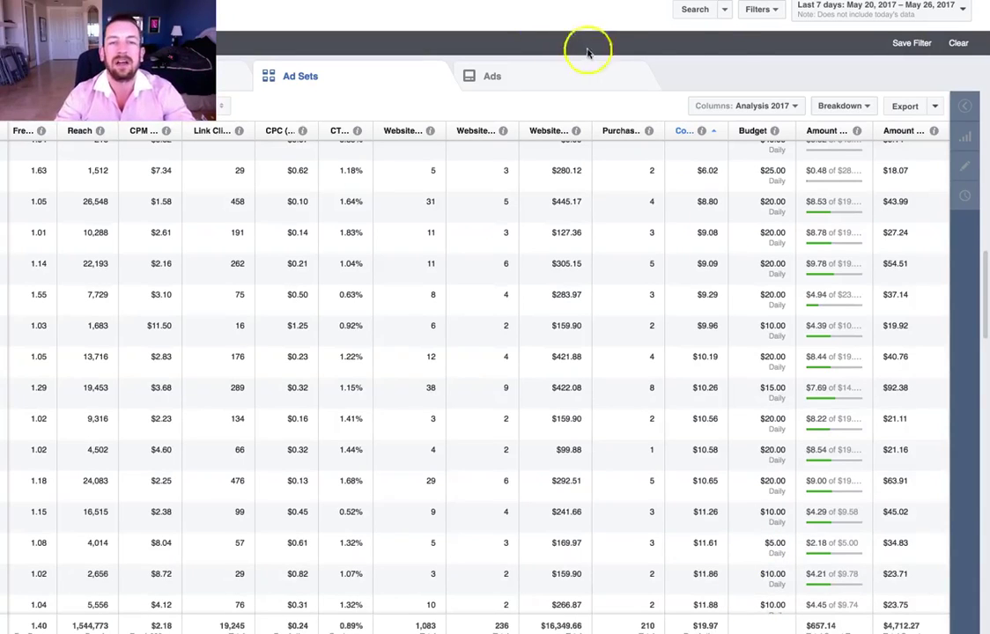
- Review the column definitions from CPC and CTR through website adds to cart, website purchases and conversion value to budget
left_click(720, 60)
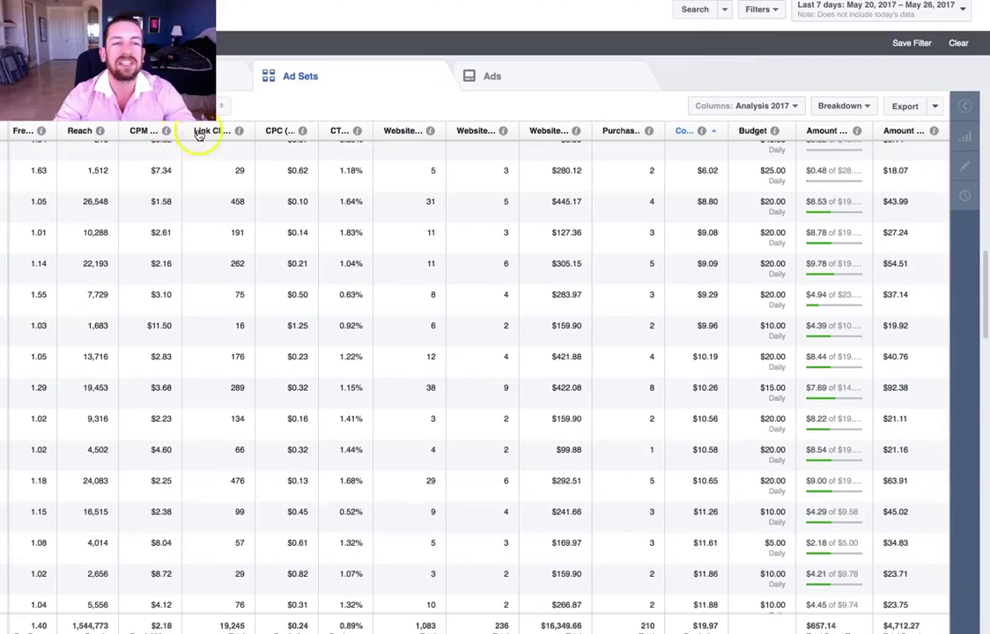
mouse_move(303, 132)
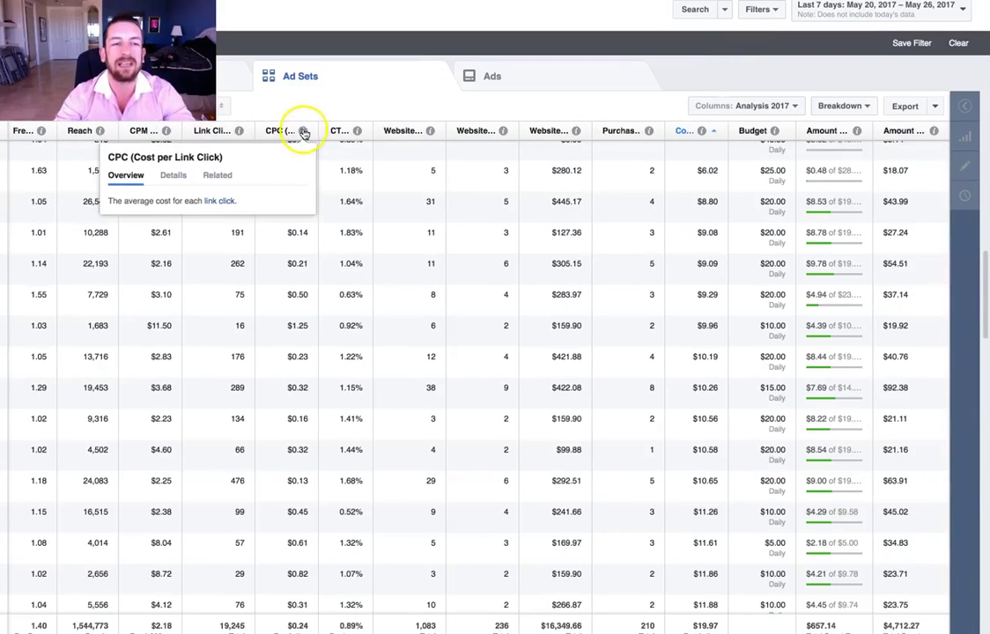
mouse_move(360, 133)
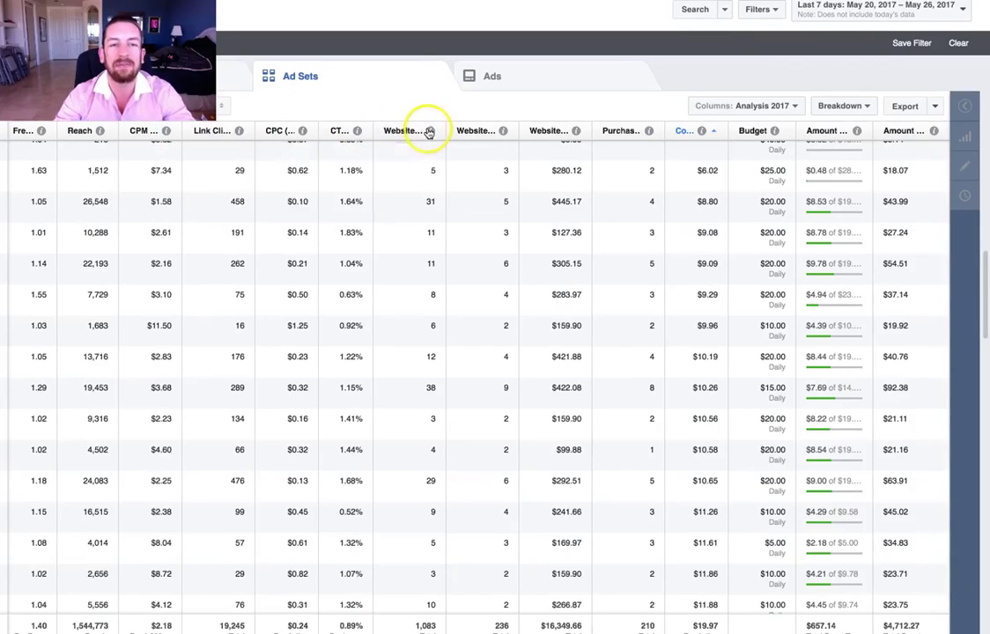
mouse_move(428, 133)
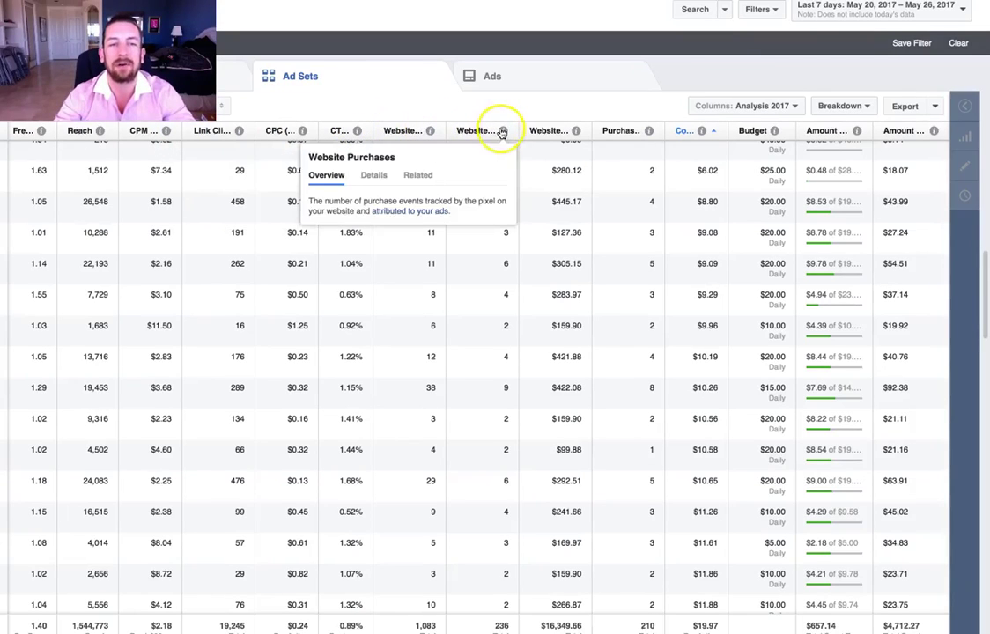
mouse_move(575, 133)
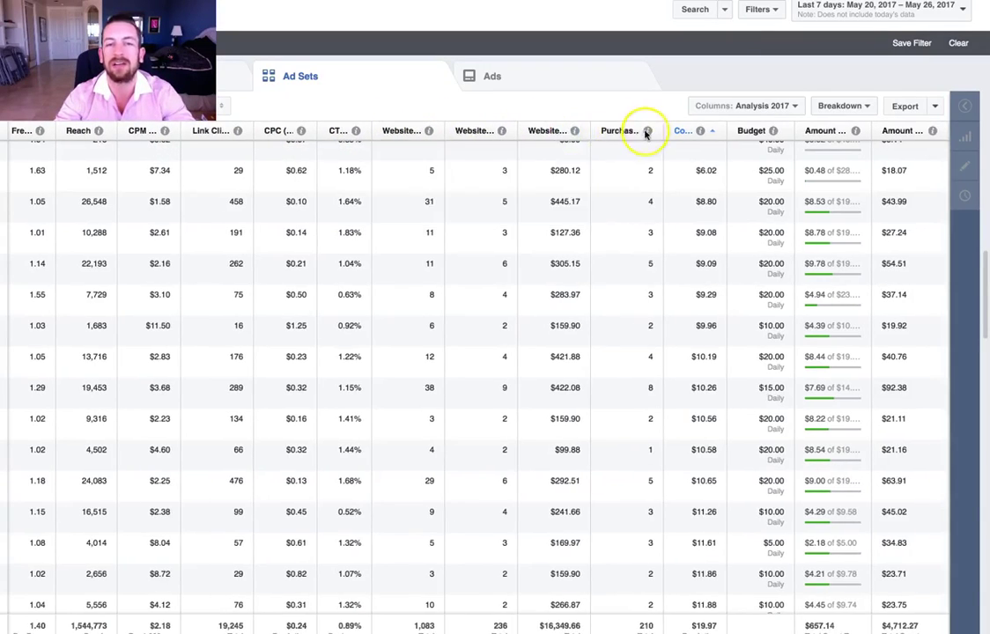
mouse_move(735, 134)
mouse_move(774, 133)
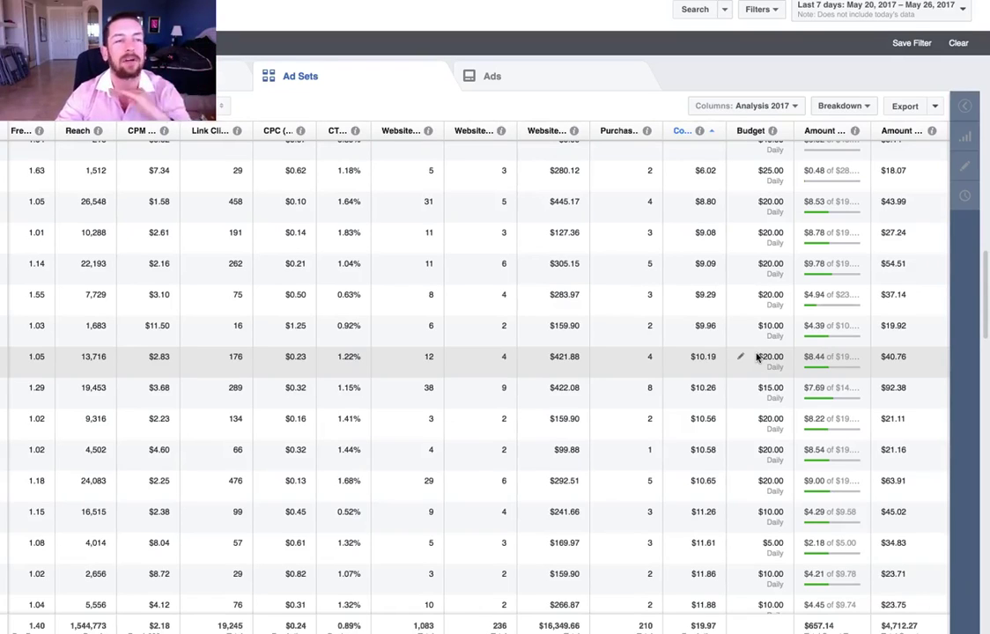
- Break down the ad set results by age and gender, and dismiss the tip about automated rules
scroll(709, 435, "down", 3)
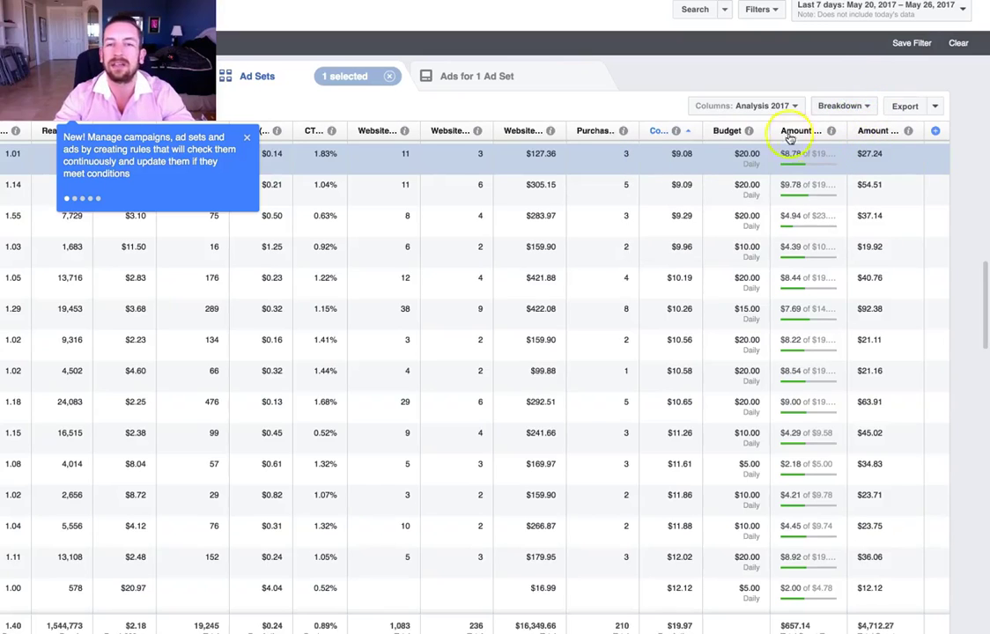
scroll(730, 199, "down", 10)
scroll(731, 200, "up", 15)
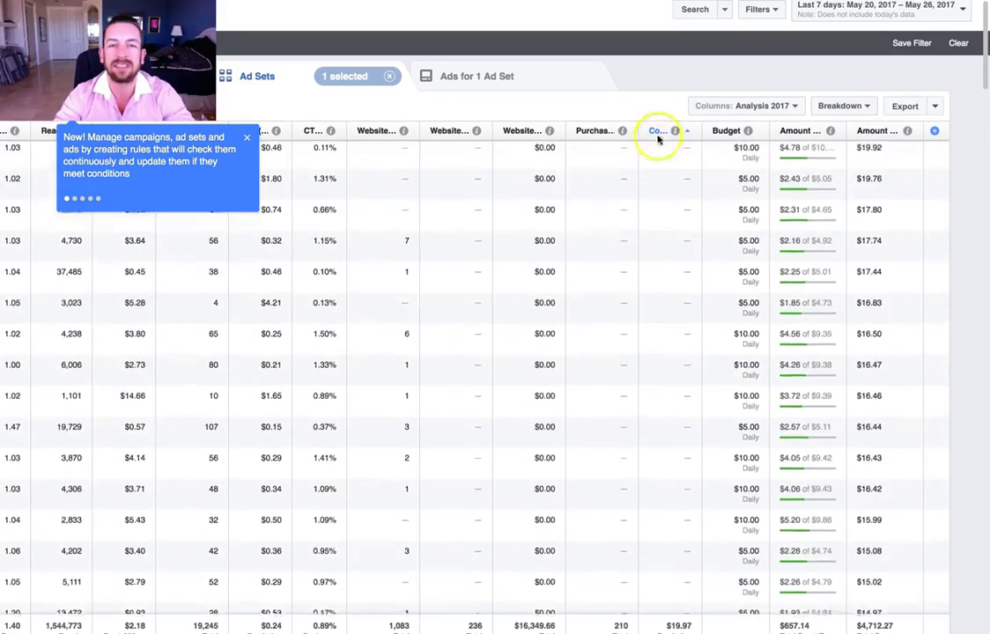
scroll(716, 153, "up", 5)
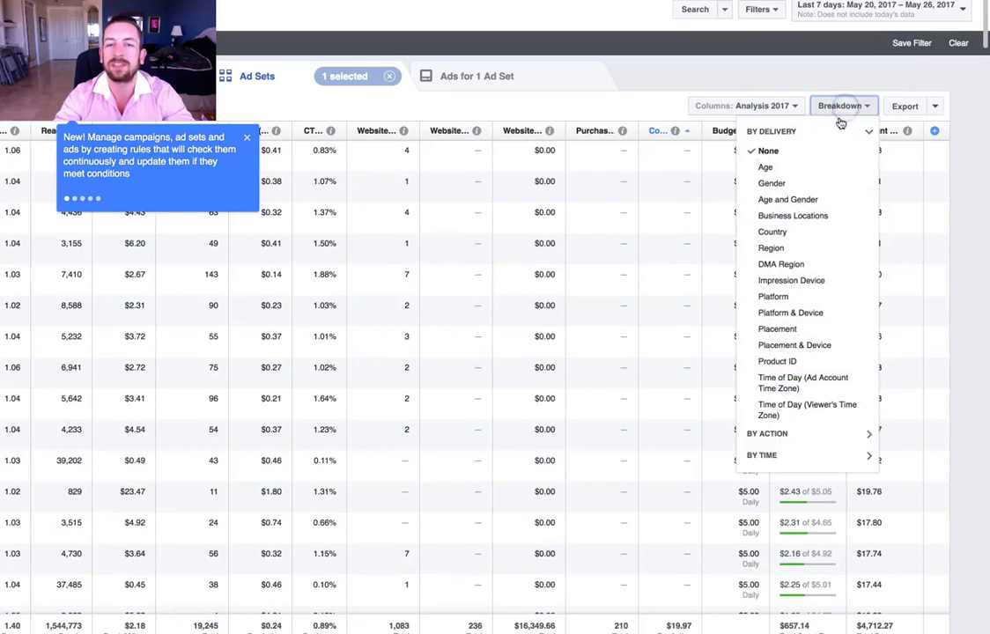
left_click(784, 199)
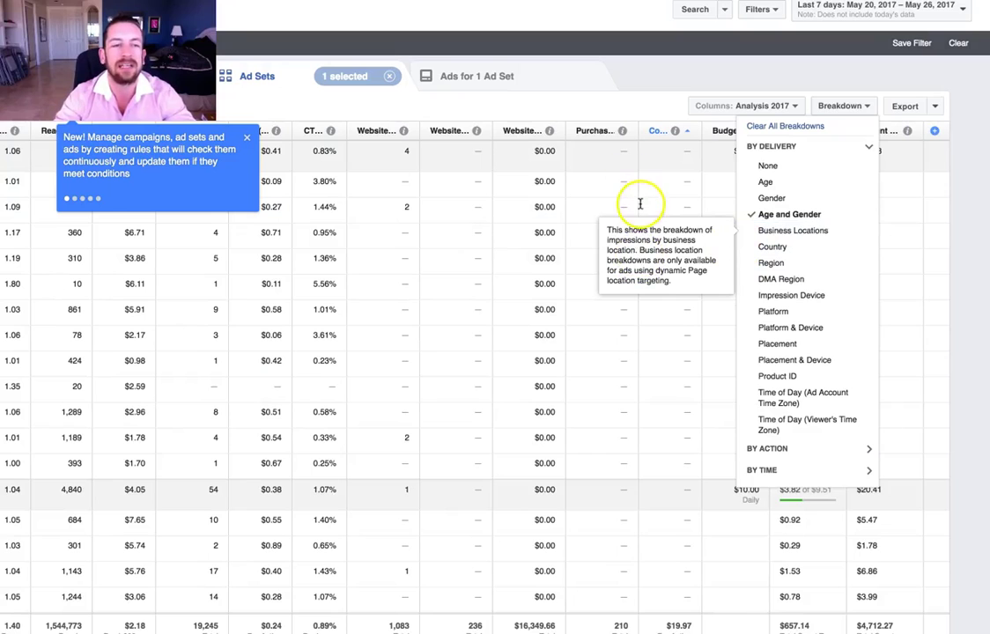
left_click(246, 138)
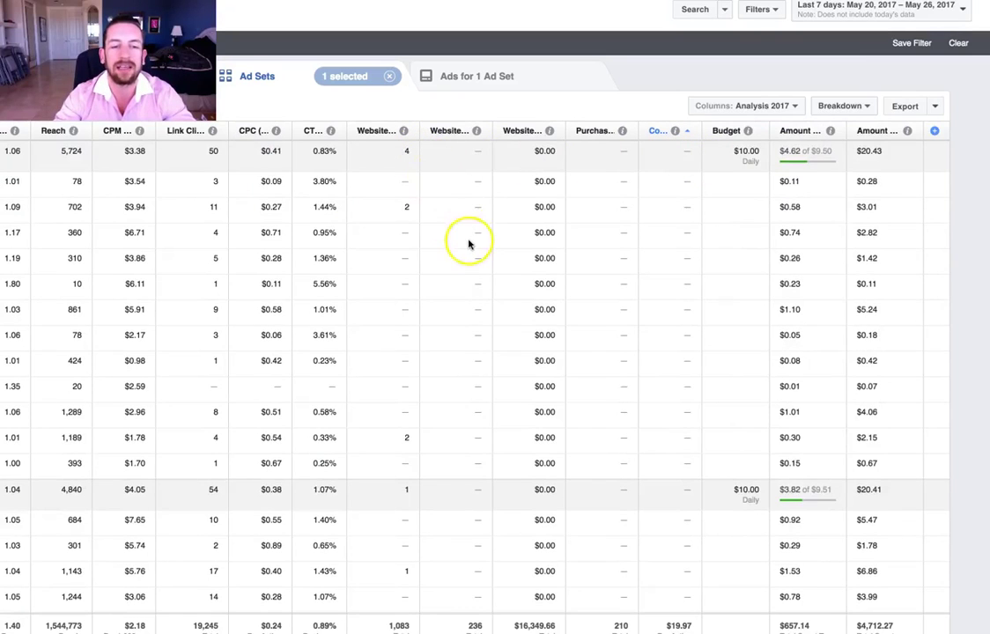
scroll(469, 244, "down", 3)
scroll(469, 244, "up", 3)
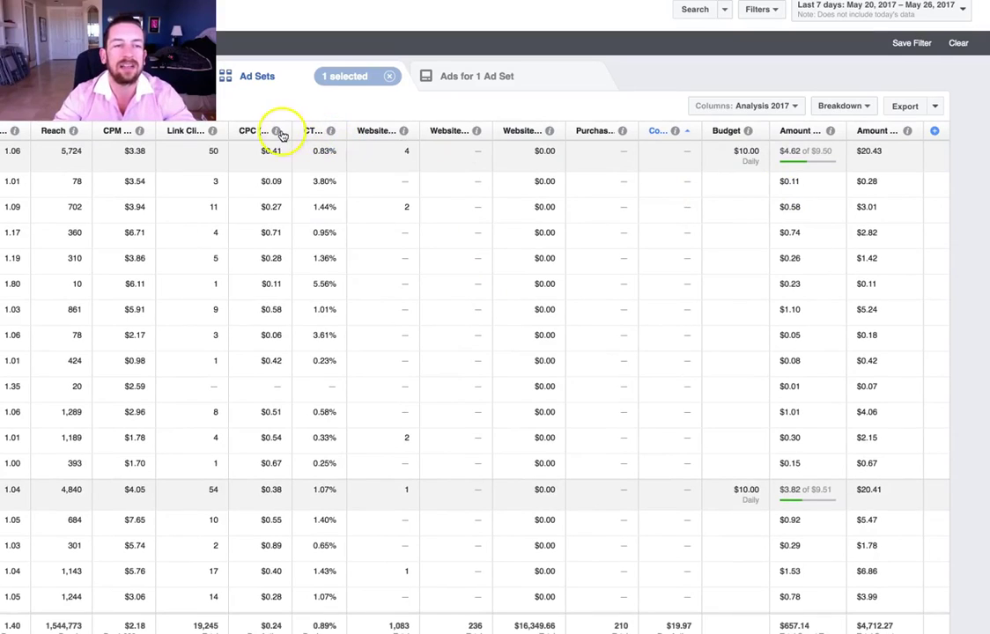
mouse_move(280, 133)
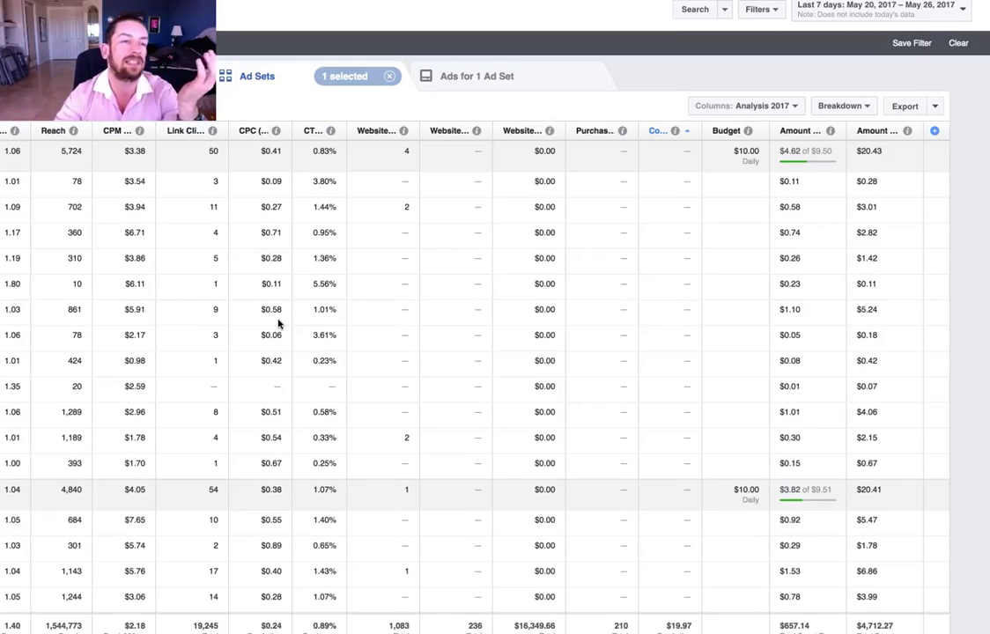
- Switch the ad set breakdown to Country
left_click(849, 108)
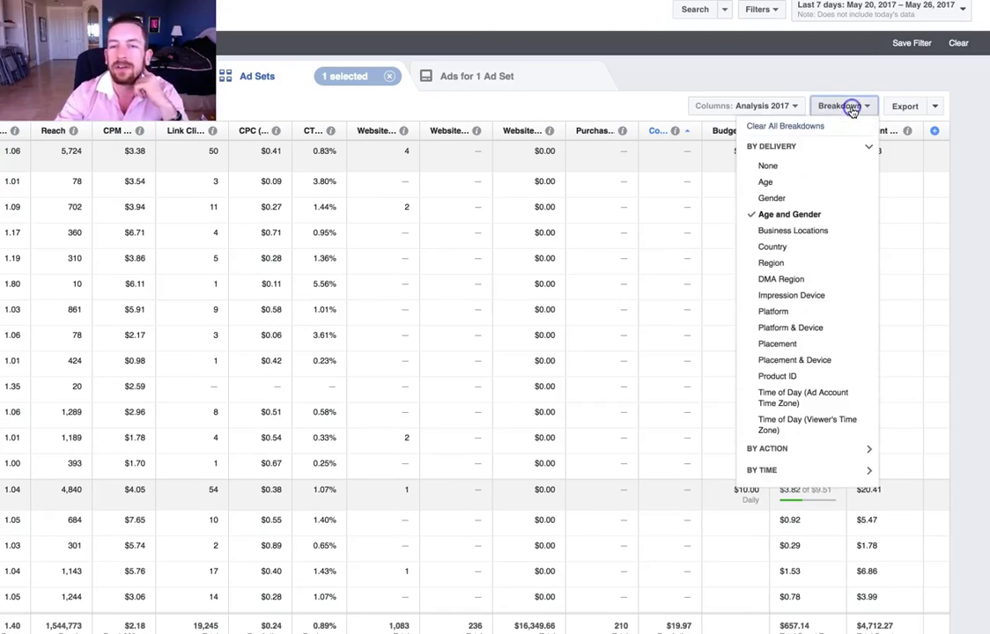
left_click(780, 247)
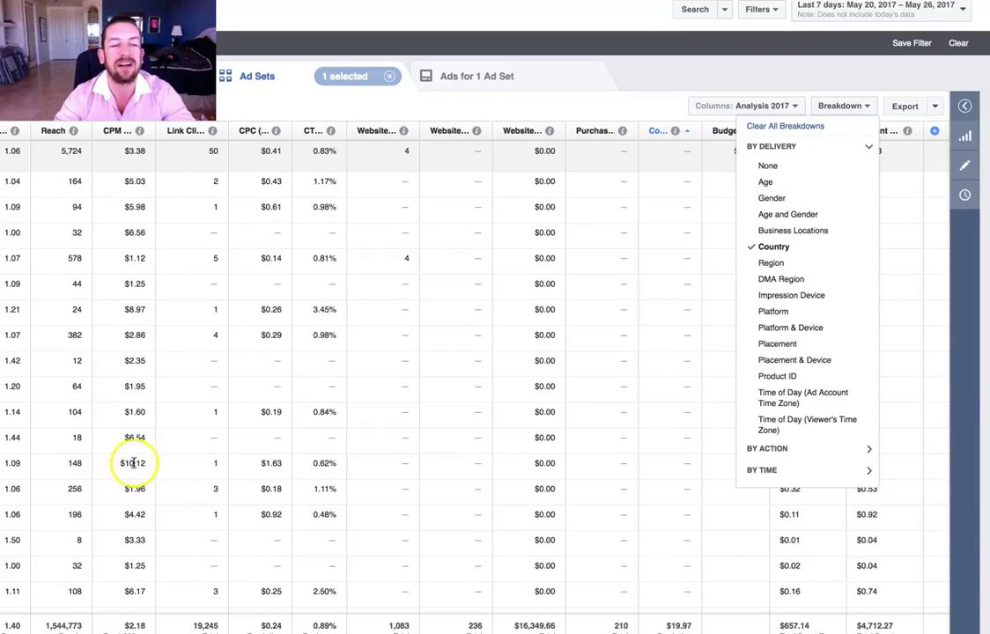
left_click(692, 63)
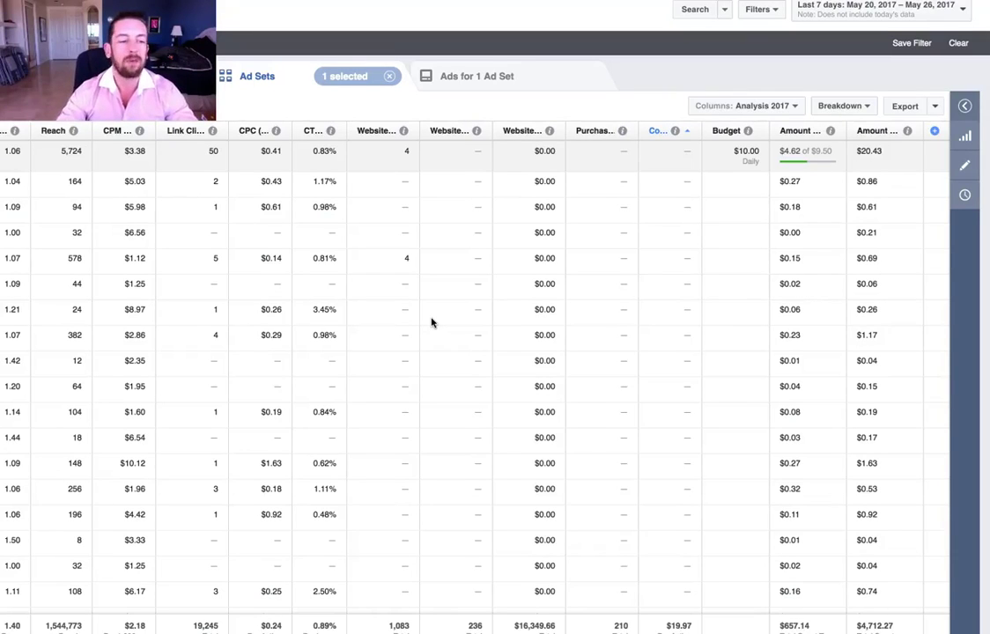
left_click(447, 153)
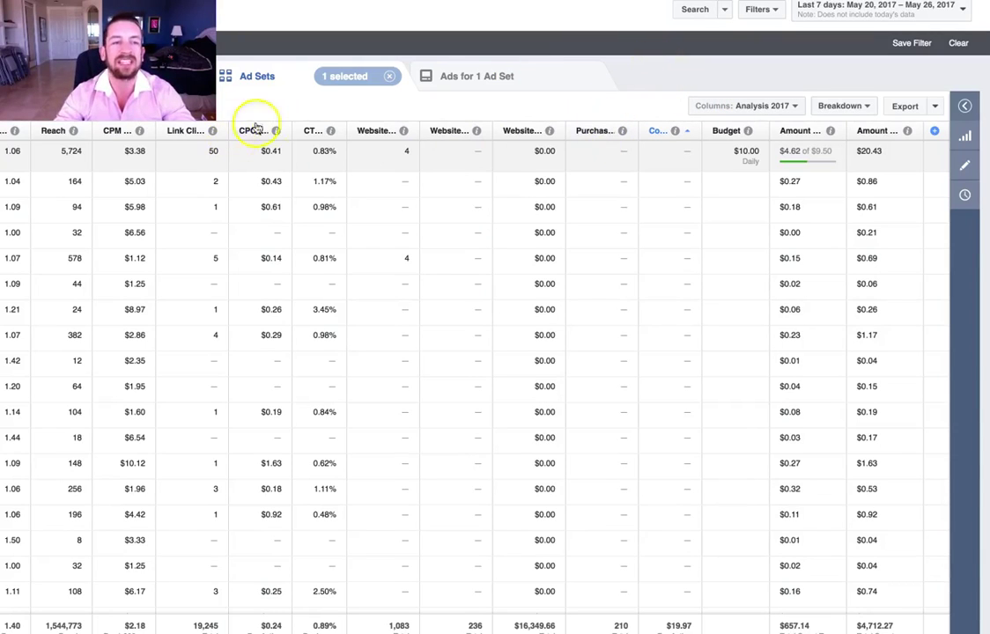
- Examine the available and selected metrics in the column customization for the Analysis 2017 preset, and close it without changes
left_click(786, 105)
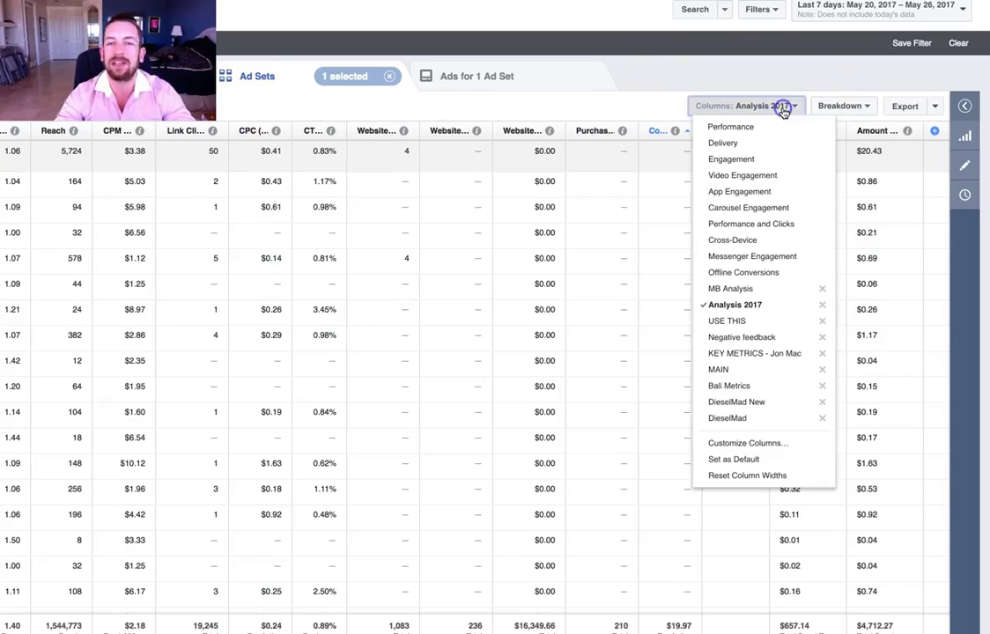
left_click(740, 445)
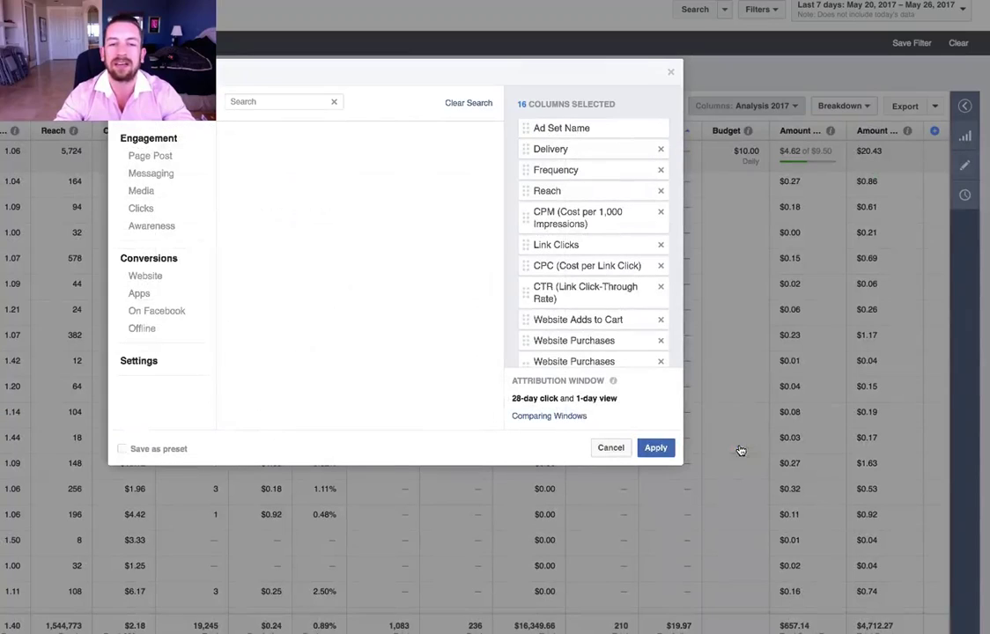
left_click_drag(391, 81, 486, 122)
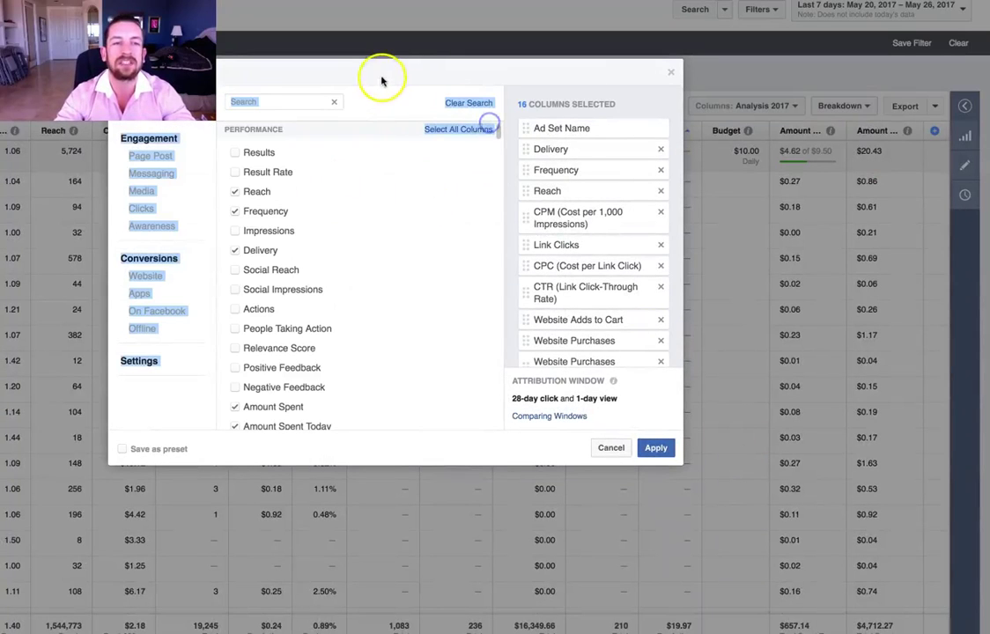
mouse_move(253, 194)
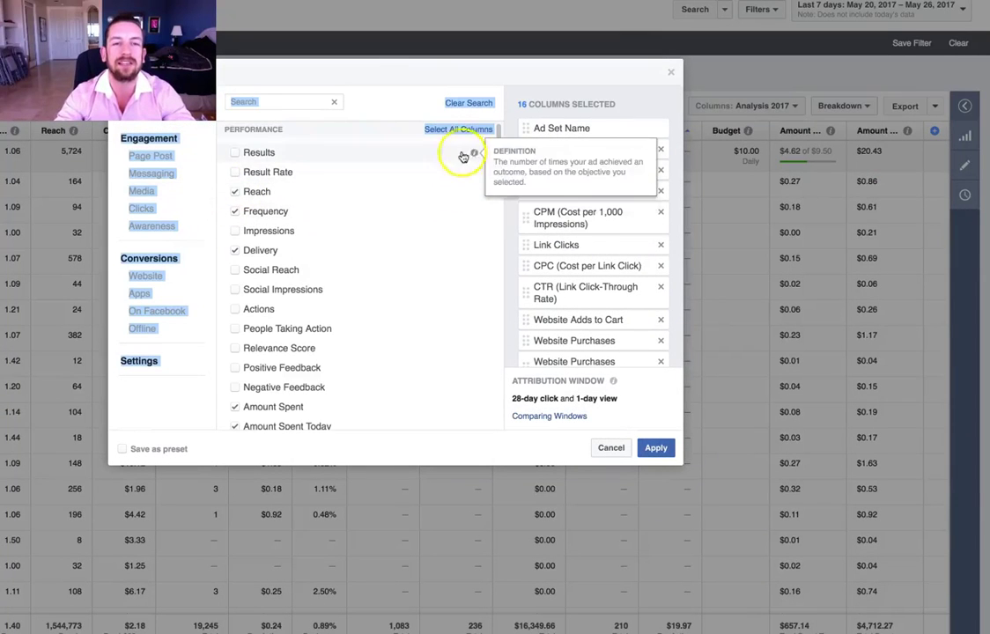
left_click(671, 74)
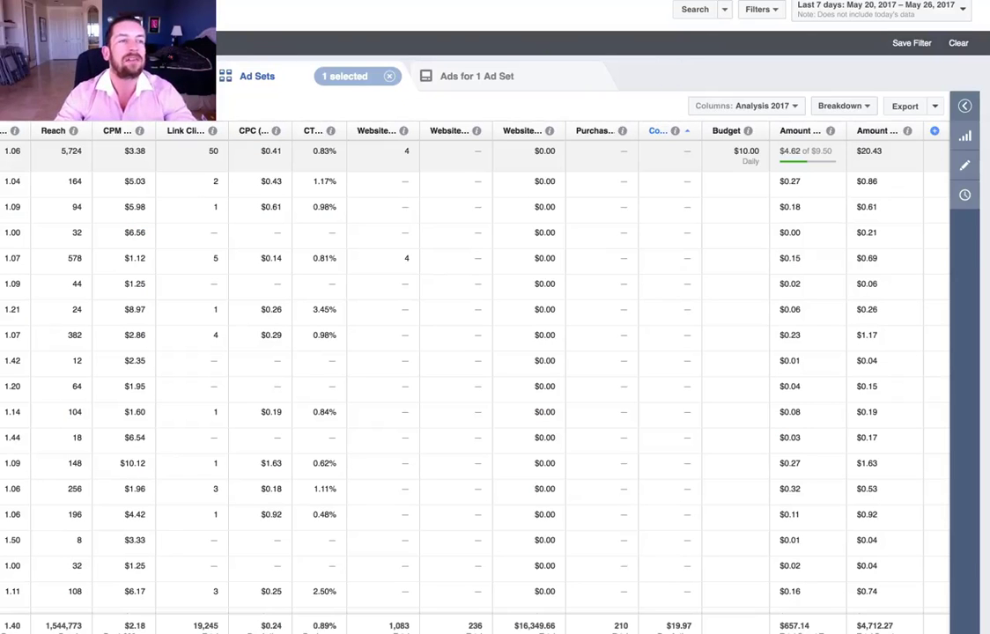